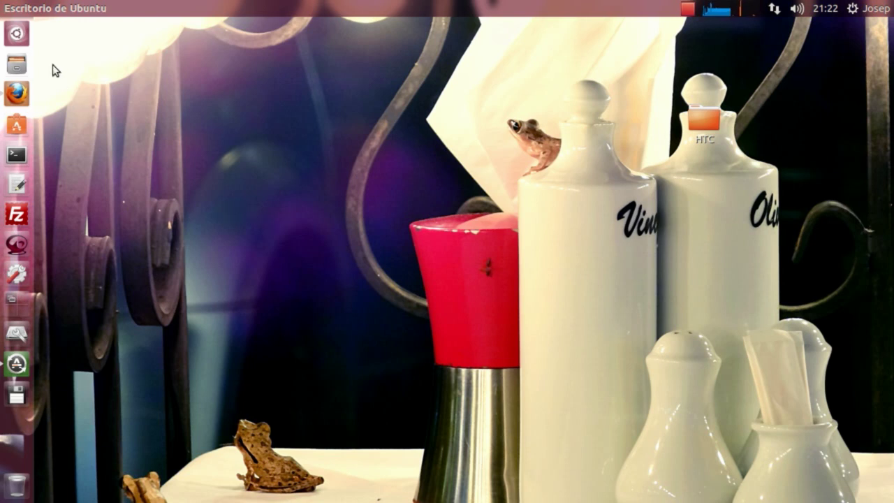
- Open the Impresoras printer settings and start adding a new printer
{"action": "left_click", "coordinate": [16, 34]}
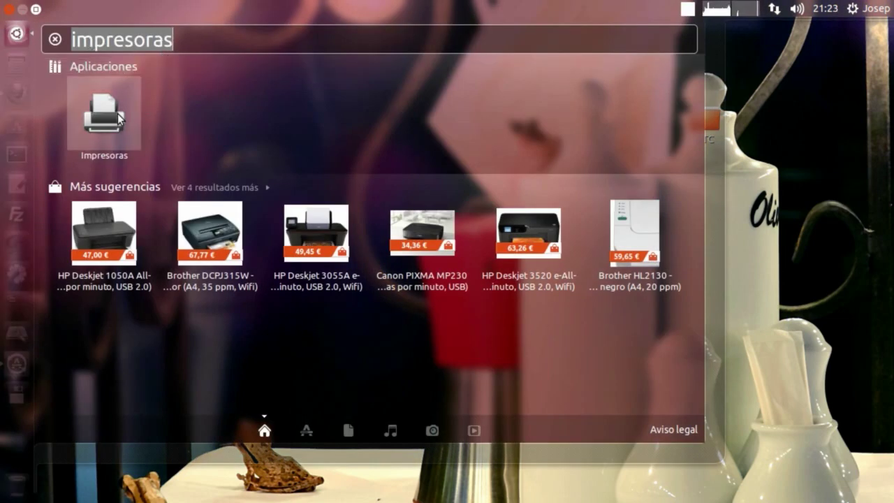
{"action": "left_click", "coordinate": [104, 124]}
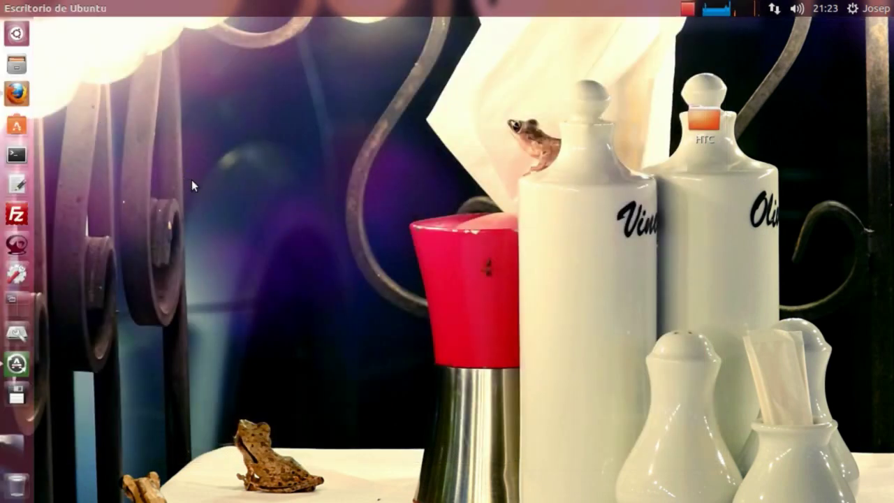
{"action": "left_click_drag", "start_coordinate": [403, 177], "coordinate": [247, 102]}
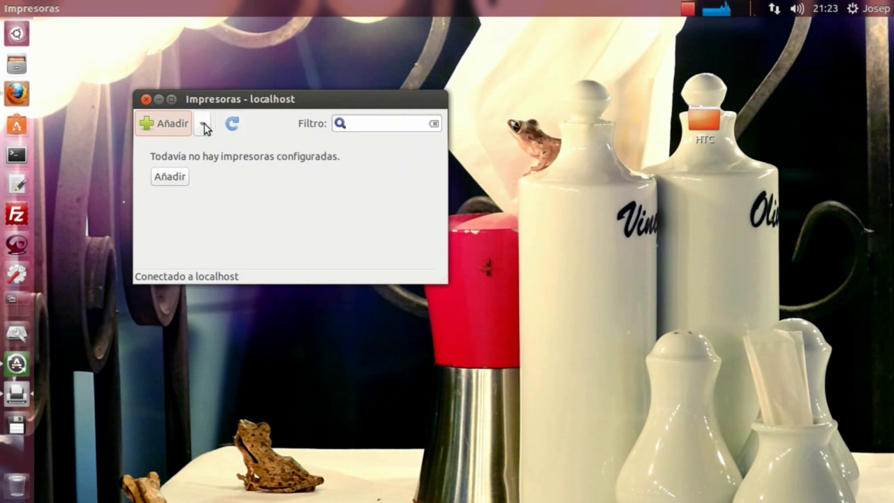
{"action": "left_click", "coordinate": [204, 125]}
{"action": "left_click", "coordinate": [198, 146]}
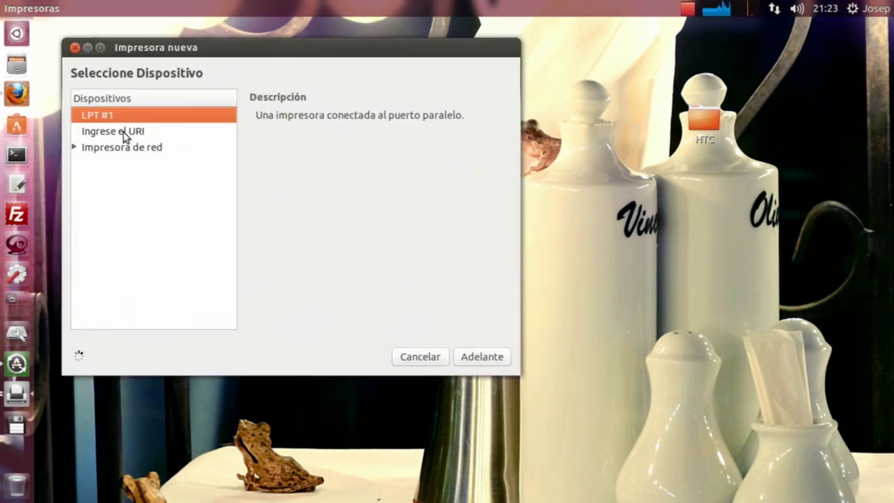
- Review the network printer options, including network search and Windows via SAMBA, and continue the setup with the LPT #1 device
{"action": "left_click", "coordinate": [80, 148]}
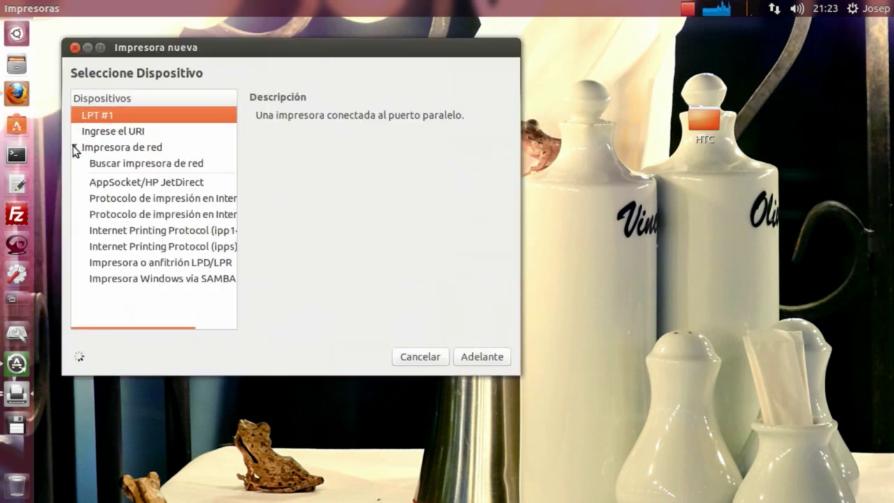
{"action": "left_click", "coordinate": [162, 166]}
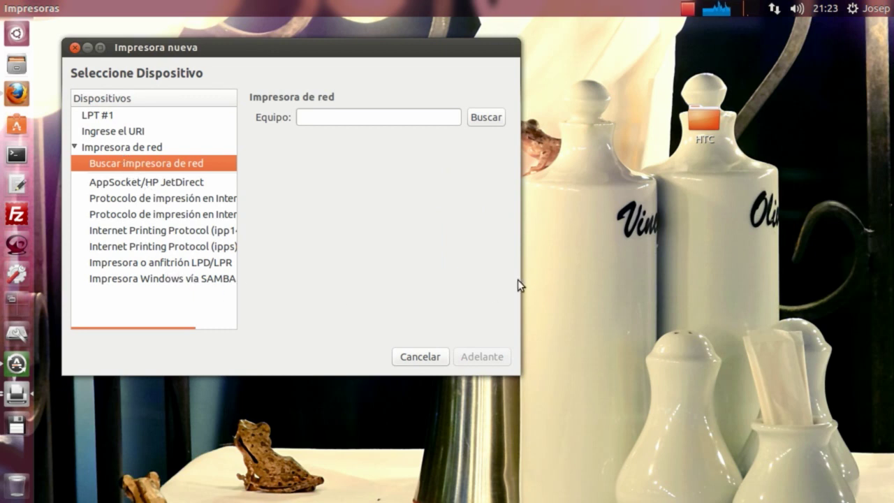
{"action": "left_click", "coordinate": [219, 281]}
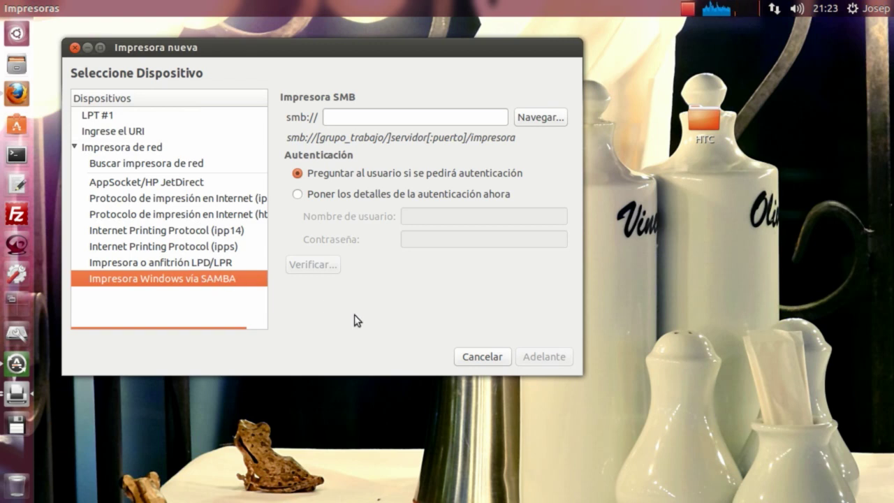
{"action": "left_click", "coordinate": [74, 148]}
{"action": "left_click", "coordinate": [104, 117]}
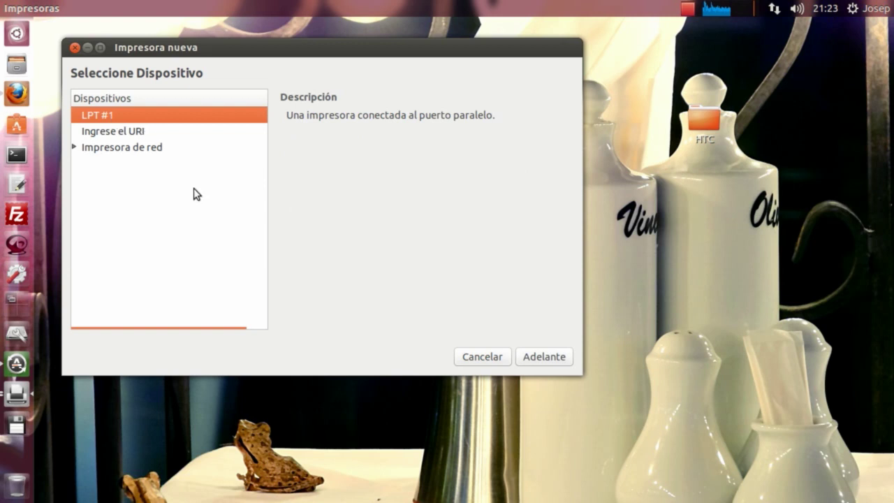
{"action": "left_click", "coordinate": [74, 148]}
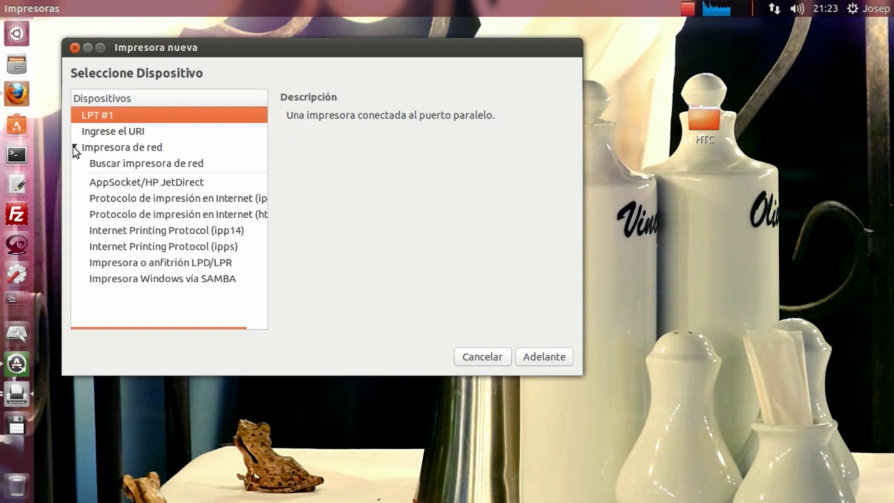
{"action": "left_click", "coordinate": [74, 147]}
{"action": "left_click", "coordinate": [540, 358]}
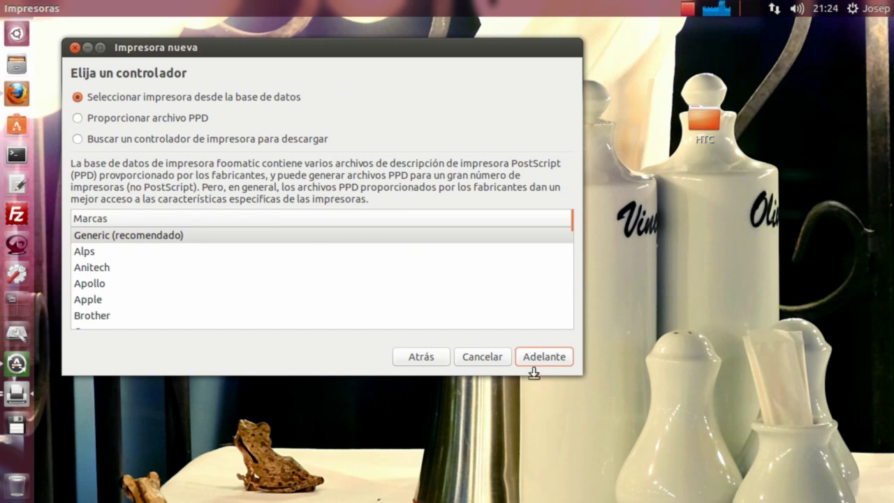
- Check which Olivetti models the driver database offers, and close the new printer setup without adding one
{"action": "left_click_drag", "start_coordinate": [533, 374], "coordinate": [535, 446]}
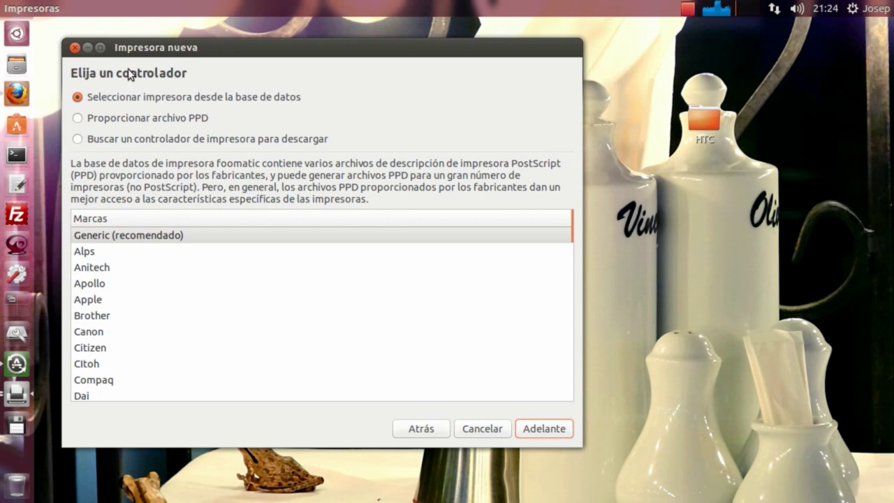
{"action": "scroll", "coordinate": [367, 286], "scroll_direction": "down", "scroll_amount": 5}
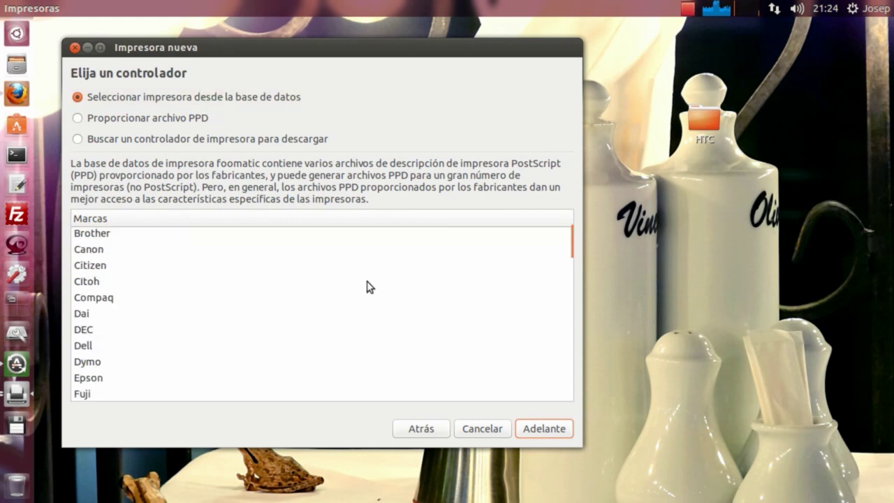
{"action": "scroll", "coordinate": [368, 285], "scroll_direction": "down", "scroll_amount": 4}
{"action": "scroll", "coordinate": [380, 283], "scroll_direction": "down", "scroll_amount": 4}
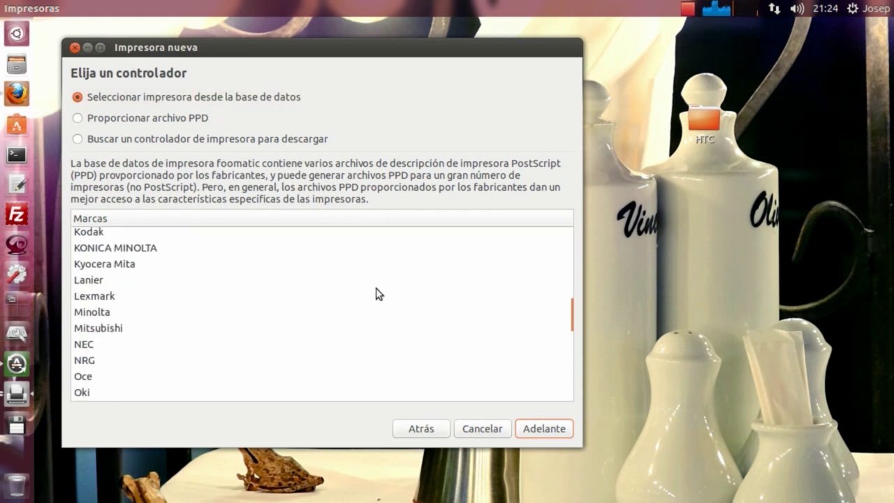
{"action": "scroll", "coordinate": [370, 285], "scroll_direction": "down", "scroll_amount": 1}
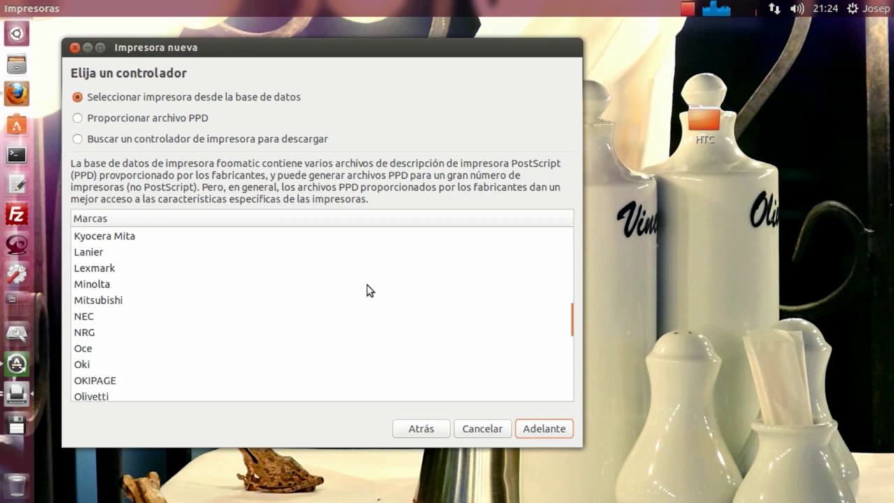
{"action": "scroll", "coordinate": [364, 277], "scroll_direction": "down", "scroll_amount": 3}
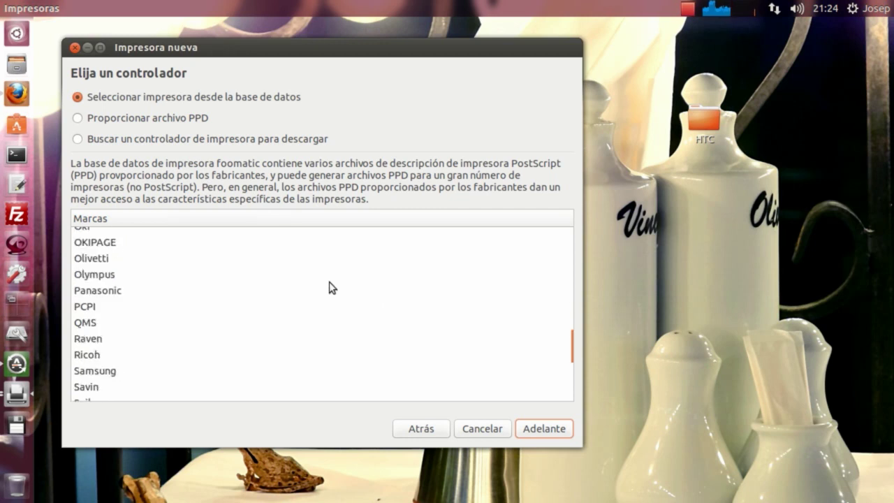
{"action": "left_click", "coordinate": [102, 260]}
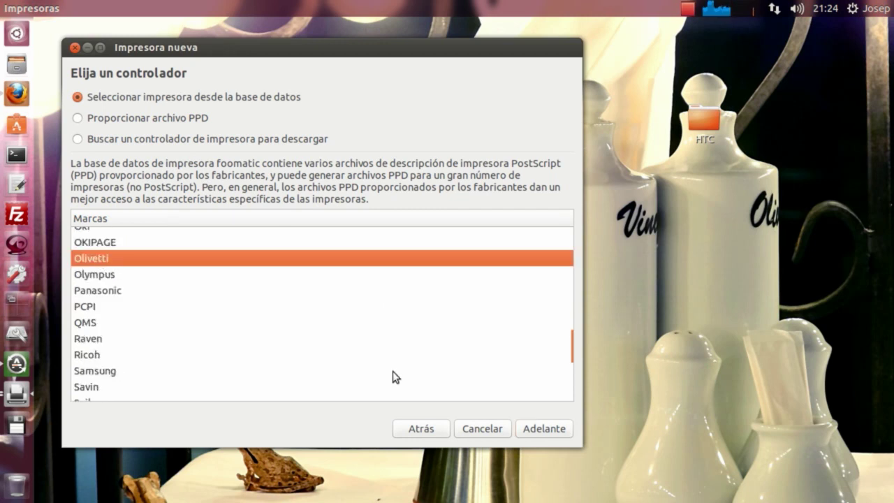
{"action": "left_click", "coordinate": [543, 429]}
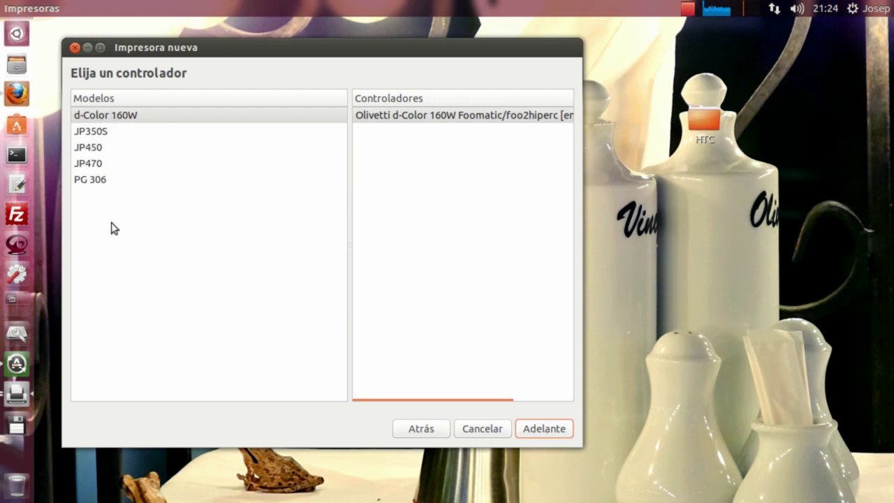
{"action": "left_click", "coordinate": [420, 429]}
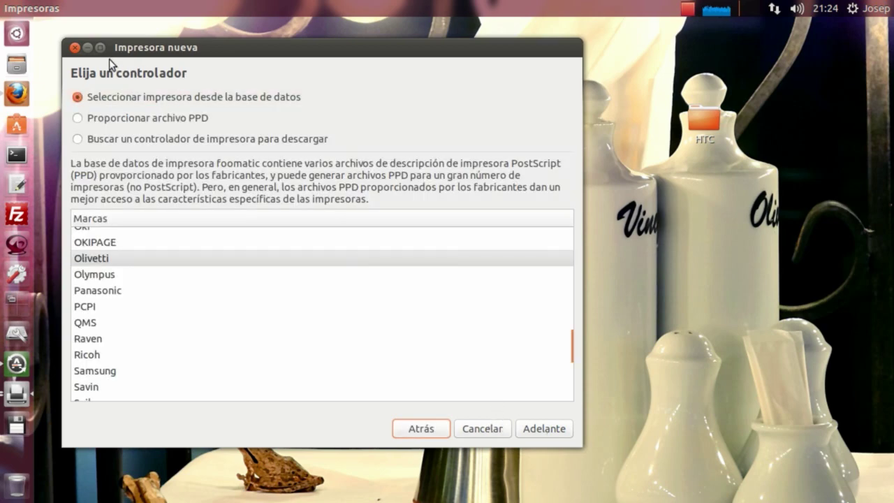
{"action": "left_click", "coordinate": [75, 47]}
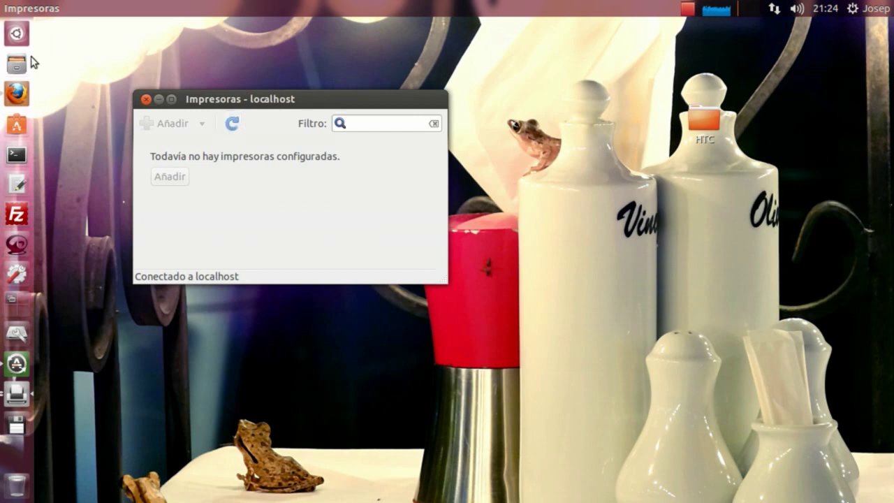
{"action": "left_click", "coordinate": [16, 93]}
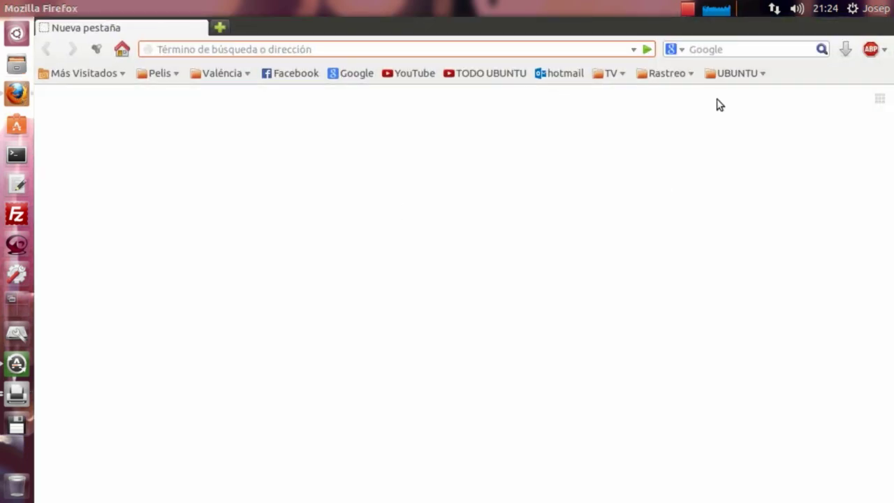
{"action": "left_click", "coordinate": [744, 75]}
{"action": "left_click", "coordinate": [732, 108]}
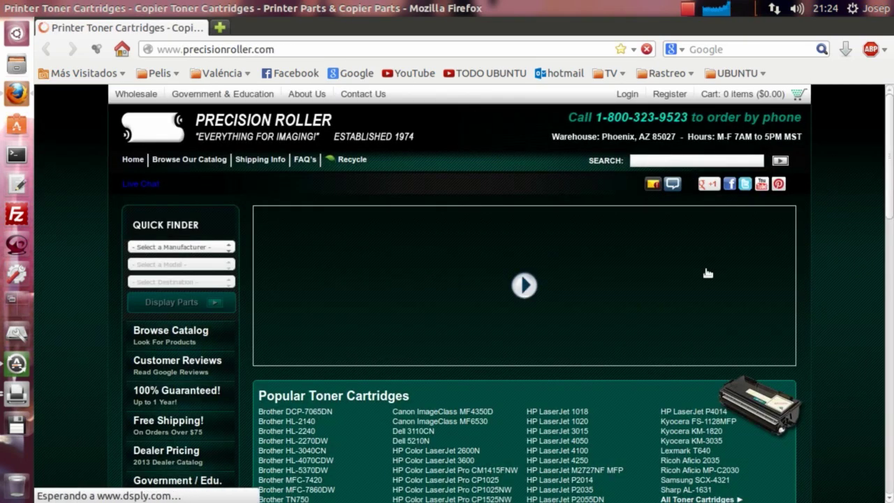
{"action": "left_click_drag", "start_coordinate": [891, 120], "coordinate": [892, 477]}
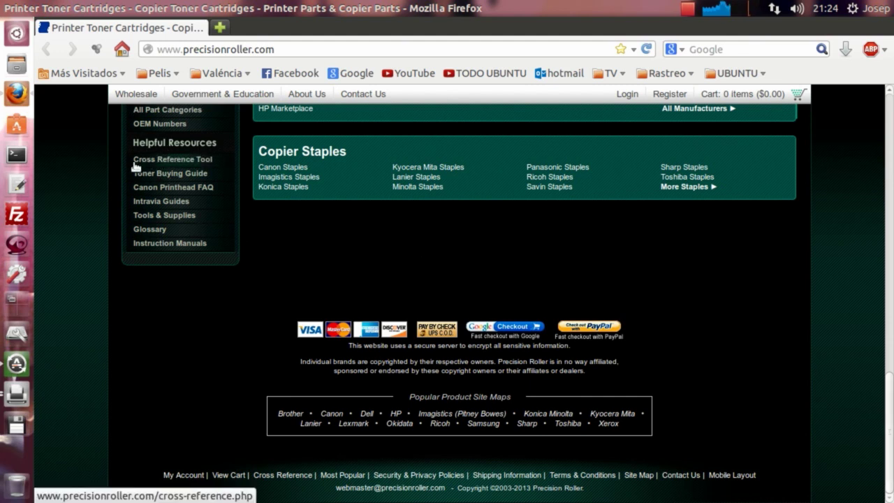
{"action": "left_click", "coordinate": [177, 165]}
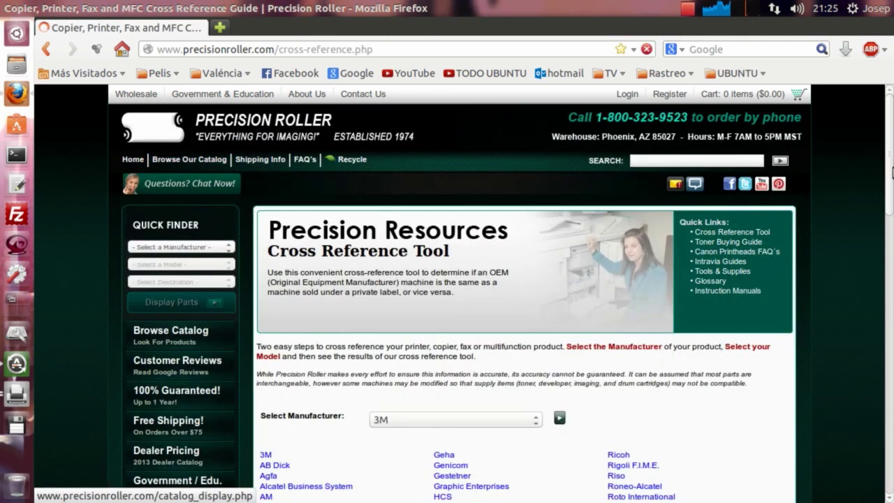
- Choose Olivetti Lexikon as the manufacturer in the Cross Reference Tool
{"action": "left_click_drag", "start_coordinate": [892, 152], "coordinate": [892, 207]}
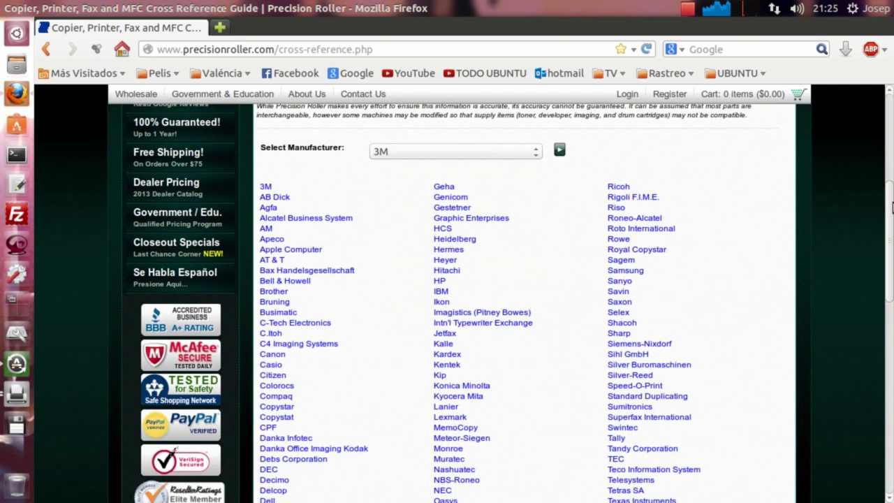
{"action": "left_click", "coordinate": [535, 146]}
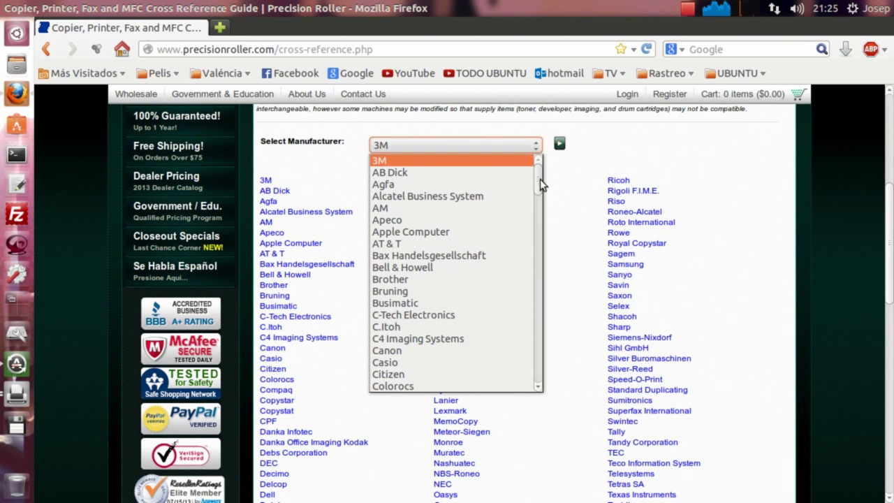
{"action": "left_click_drag", "start_coordinate": [540, 179], "coordinate": [542, 210]}
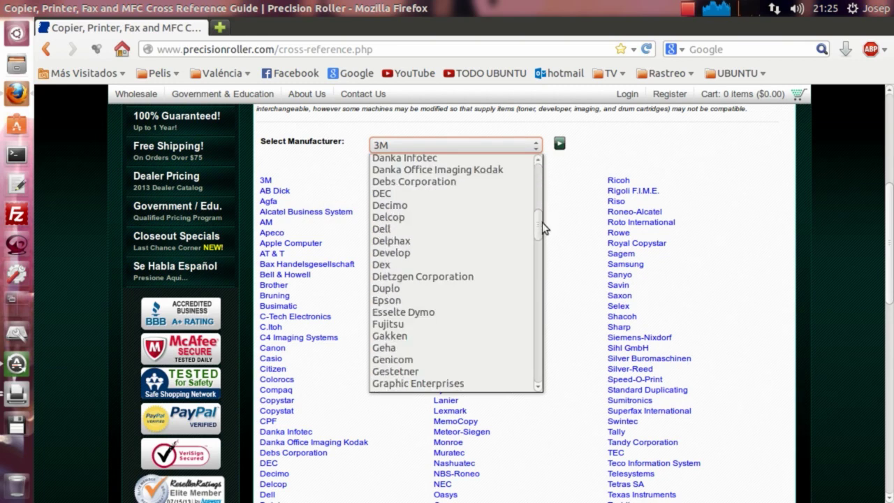
{"action": "left_click_drag", "start_coordinate": [542, 222], "coordinate": [536, 290]}
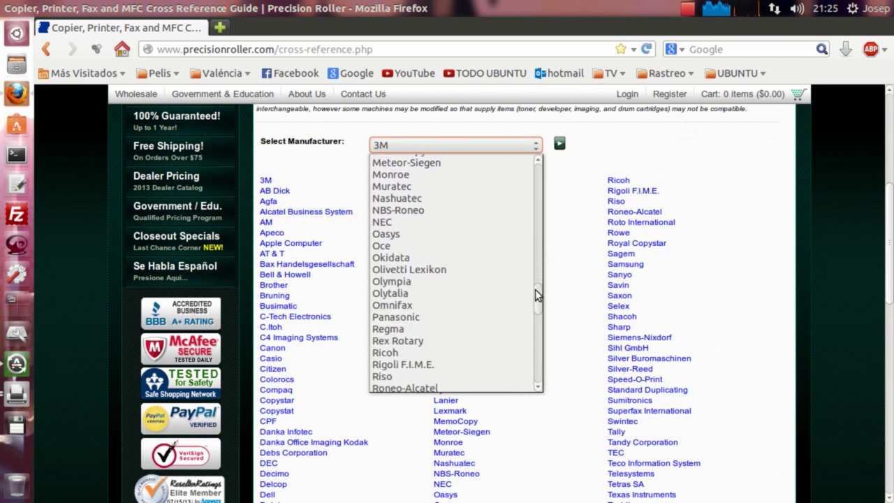
{"action": "left_click", "coordinate": [441, 268]}
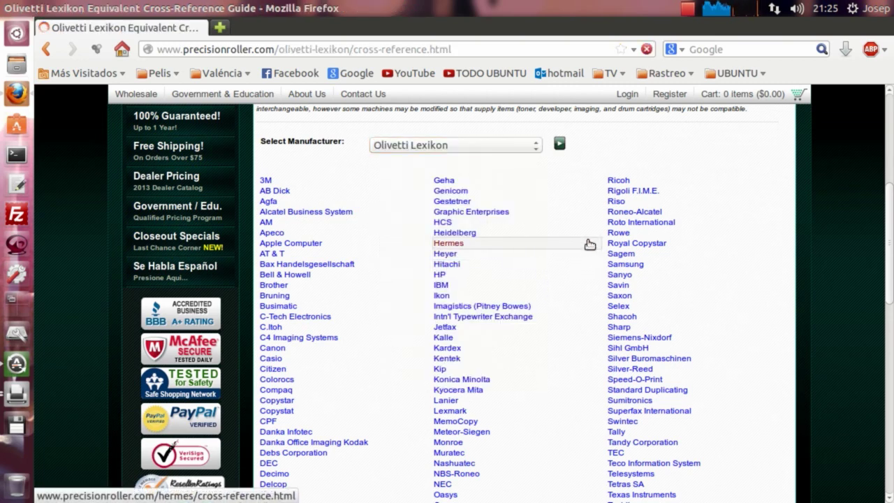
- Select the D-COPIA 25 model and examine its equivalent models, highlighting "Equivalent Models" in the heading
{"action": "left_click", "coordinate": [891, 179]}
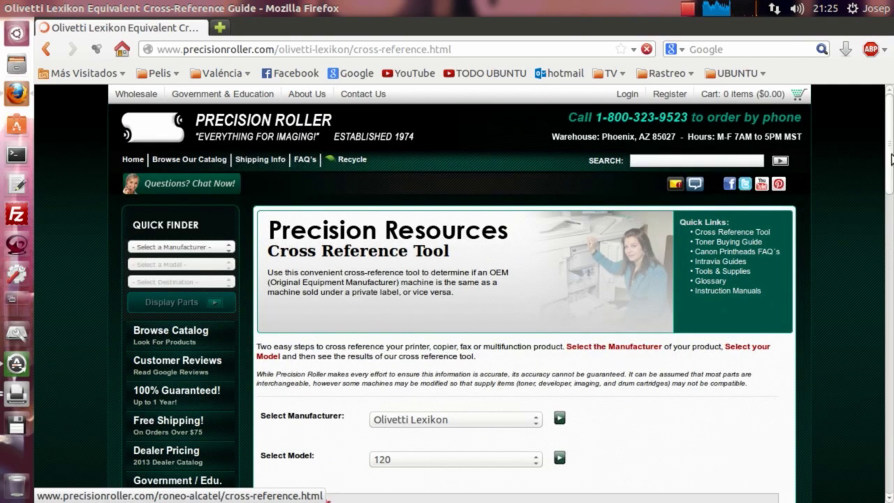
{"action": "left_click_drag", "start_coordinate": [892, 159], "coordinate": [892, 190]}
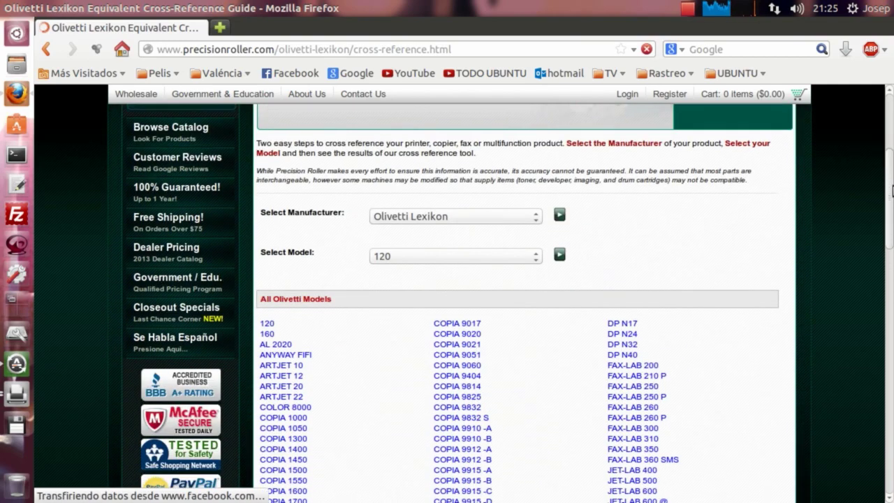
{"action": "left_click", "coordinate": [531, 256]}
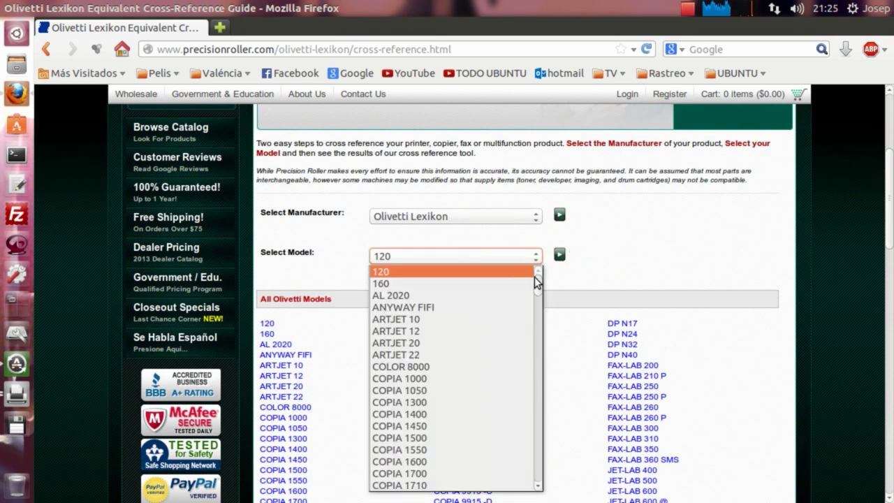
{"action": "left_click_drag", "start_coordinate": [538, 287], "coordinate": [542, 390]}
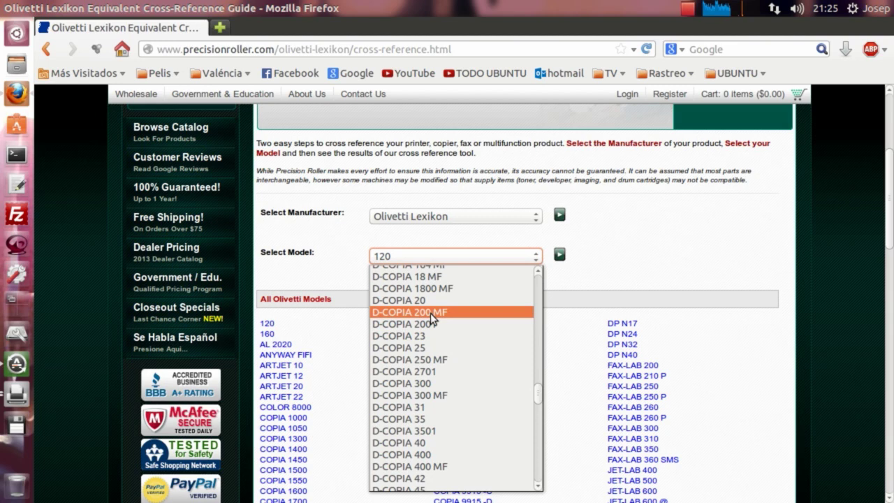
{"action": "left_click", "coordinate": [418, 348]}
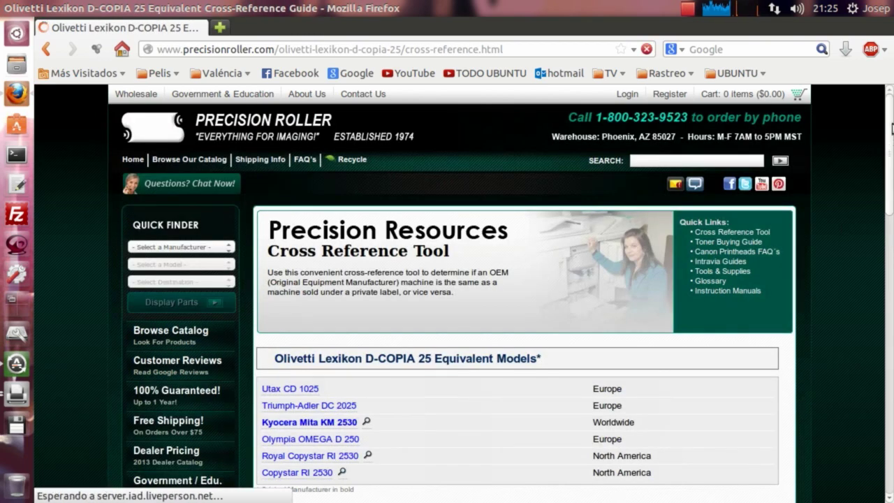
{"action": "scroll", "coordinate": [556, 178], "scroll_direction": "down", "scroll_amount": 4}
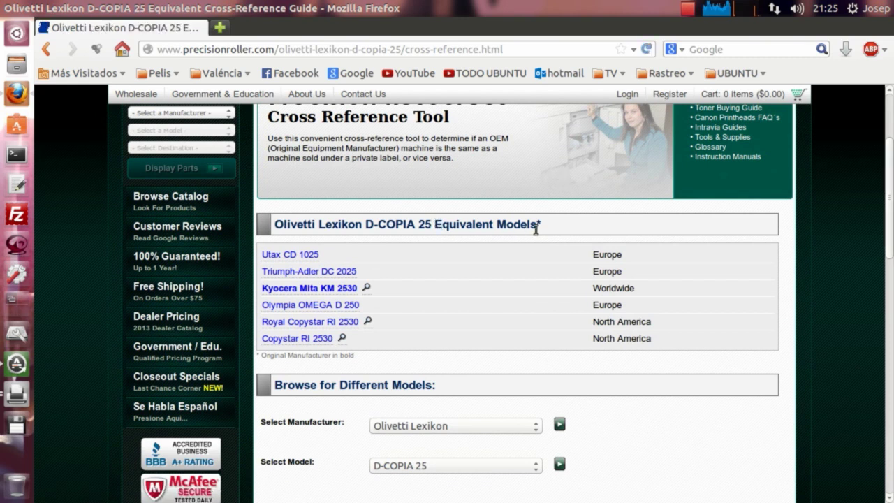
{"action": "left_click_drag", "start_coordinate": [435, 223], "coordinate": [538, 225]}
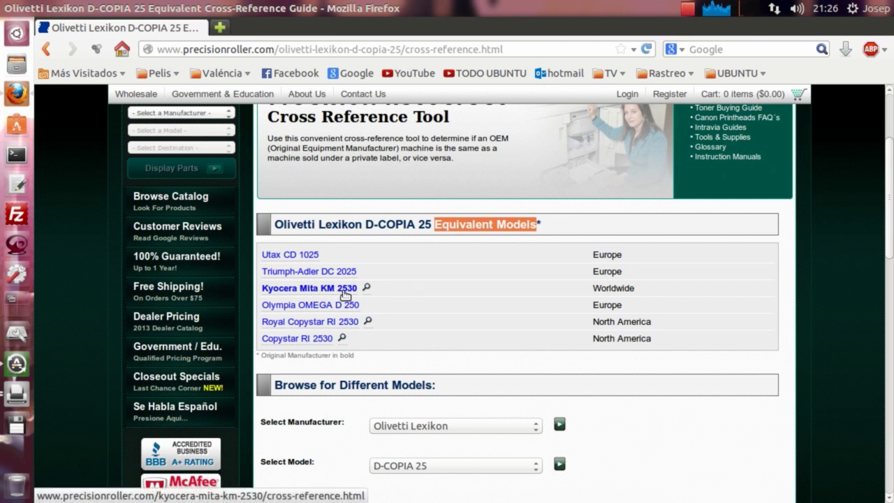
- Return to the new printer setup and choose Kyocera Mita as the make from the driver database
{"action": "left_click", "coordinate": [23, 9]}
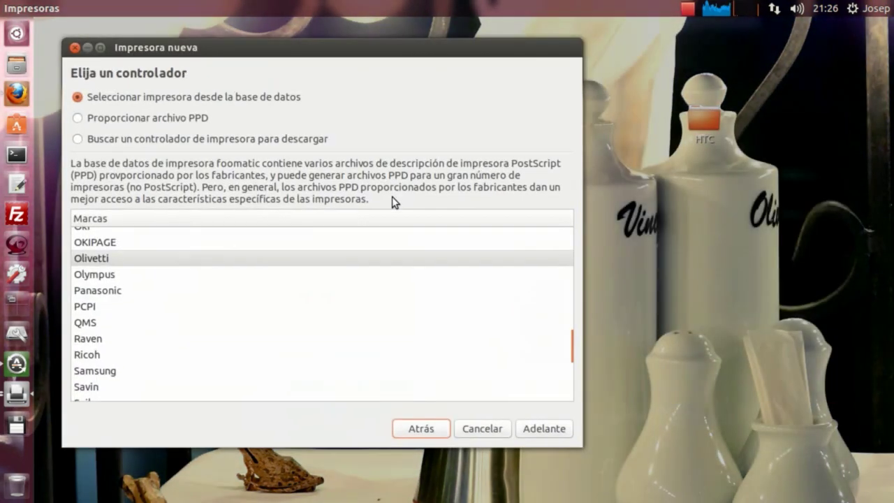
{"action": "scroll", "coordinate": [224, 335], "scroll_direction": "up", "scroll_amount": 2}
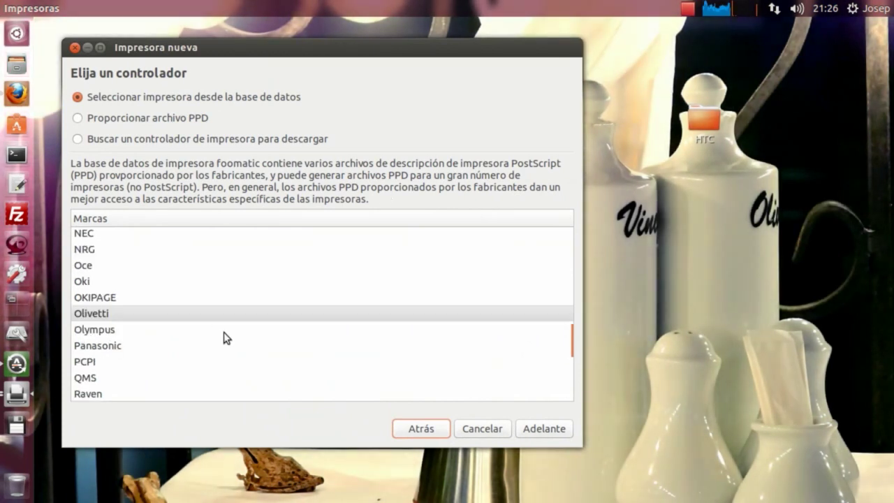
{"action": "scroll", "coordinate": [224, 335], "scroll_direction": "up", "scroll_amount": 4}
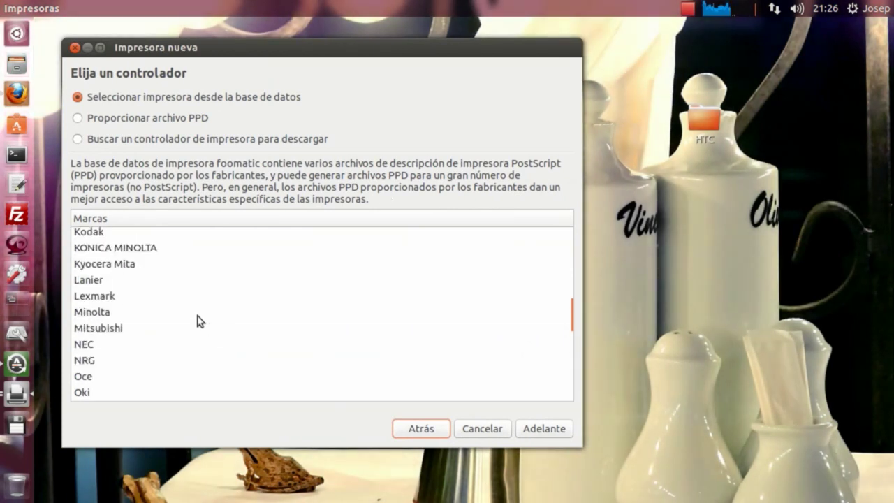
{"action": "left_click", "coordinate": [121, 264]}
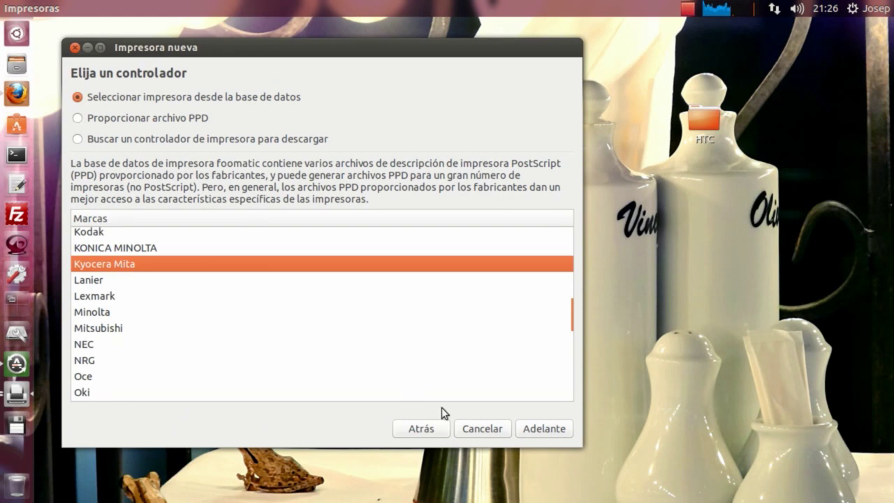
{"action": "left_click", "coordinate": [540, 429]}
{"action": "left_click_drag", "start_coordinate": [302, 58], "coordinate": [410, 55]}
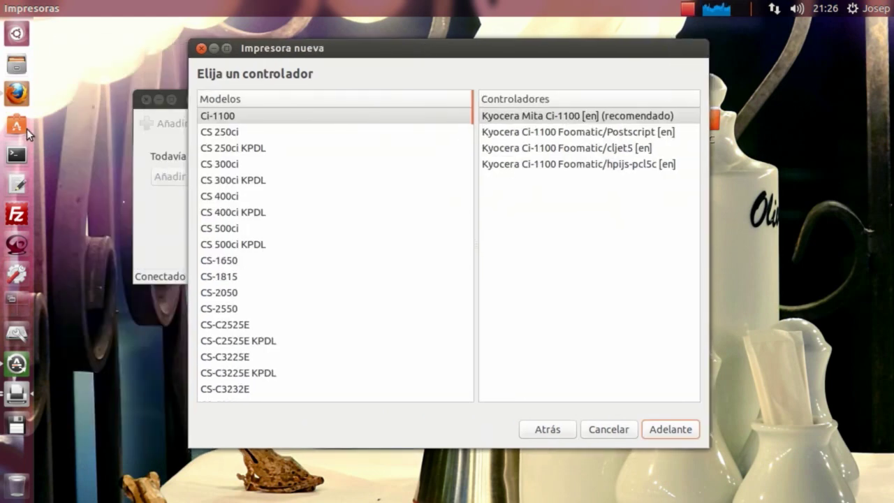
- Recheck the equivalent model in Firefox, choose KM-2530 with the recommended Kyocera Mita KM-2530 driver, and keep the default installable options
{"action": "left_click", "coordinate": [20, 102]}
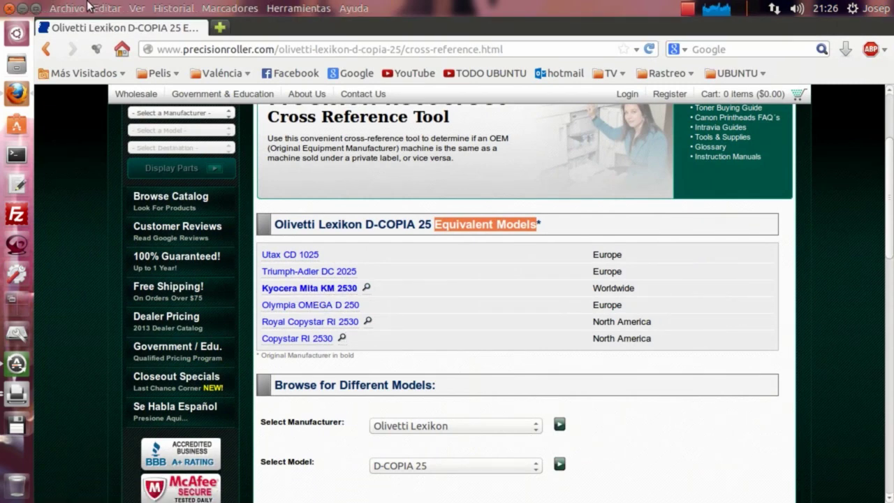
{"action": "left_click", "coordinate": [23, 8]}
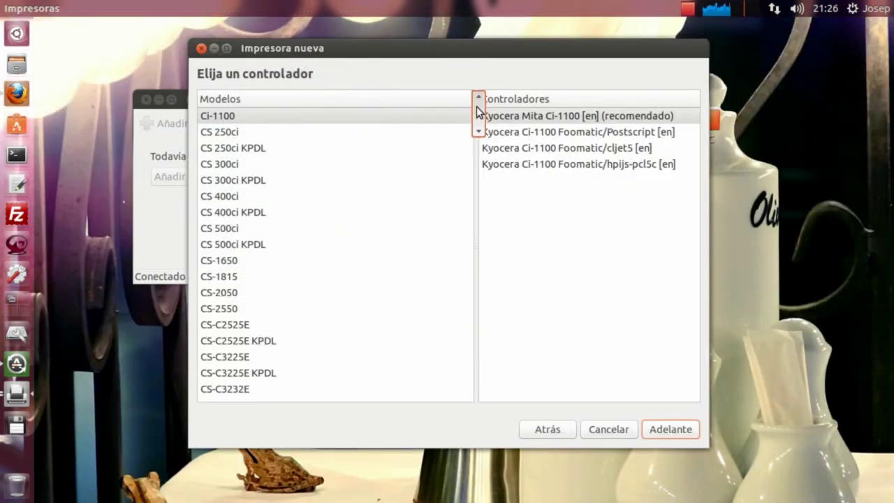
{"action": "left_click_drag", "start_coordinate": [474, 113], "coordinate": [466, 300]}
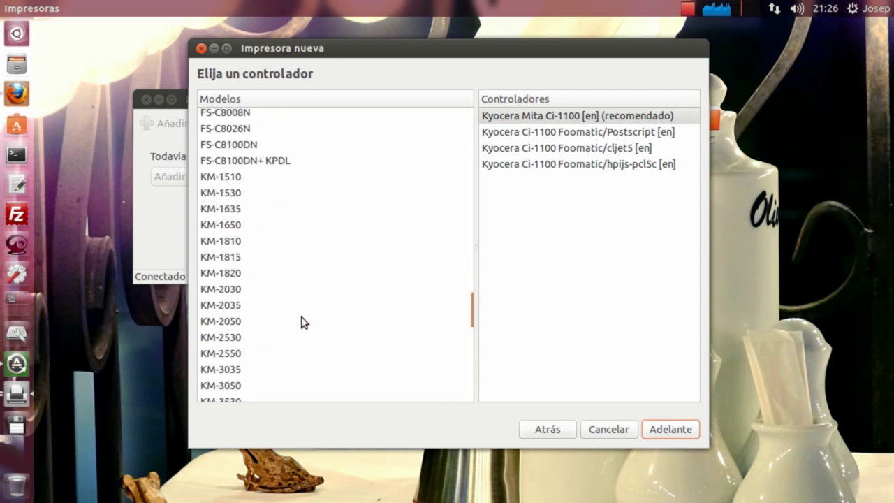
{"action": "left_click", "coordinate": [217, 341]}
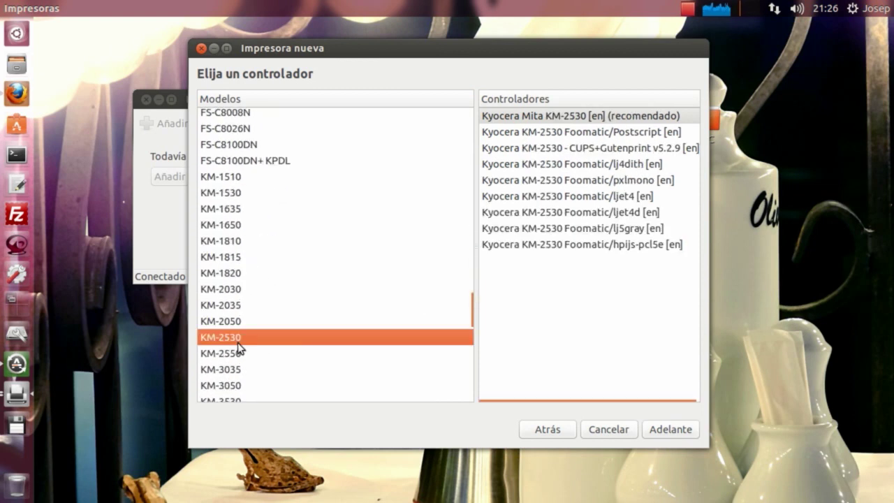
{"action": "left_click", "coordinate": [601, 117]}
{"action": "left_click", "coordinate": [665, 430]}
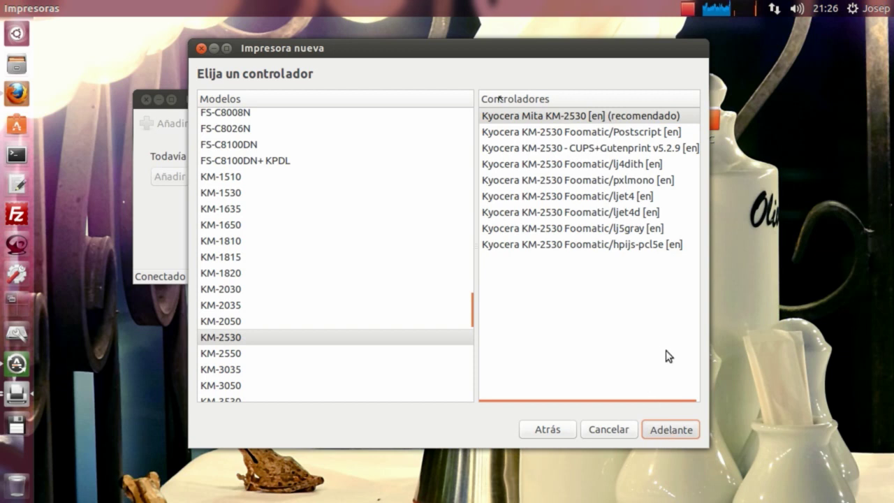
{"action": "left_click", "coordinate": [655, 431]}
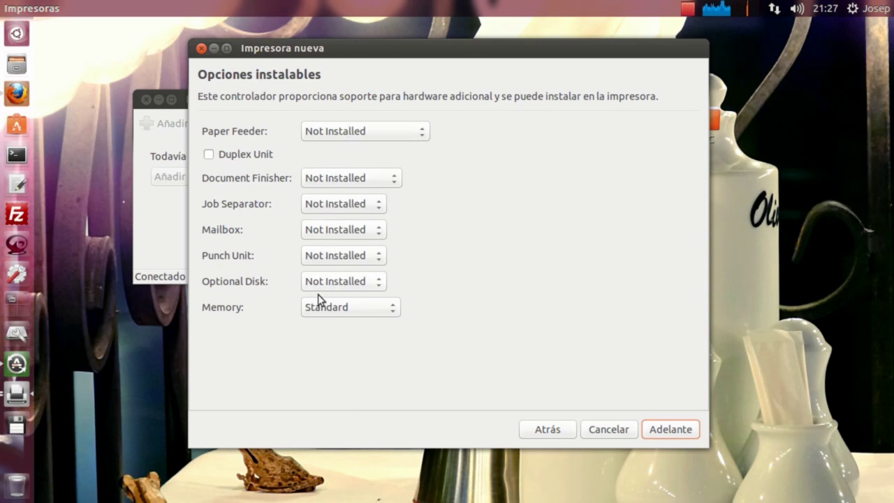
{"action": "left_click", "coordinate": [663, 431]}
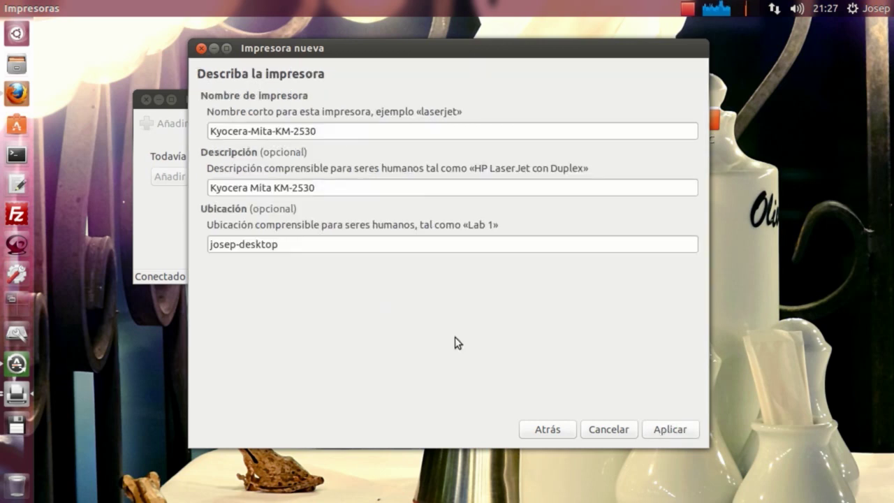
- Replace the suggested printer name with Olivetti-d-Copia-25
{"action": "left_click", "coordinate": [302, 131]}
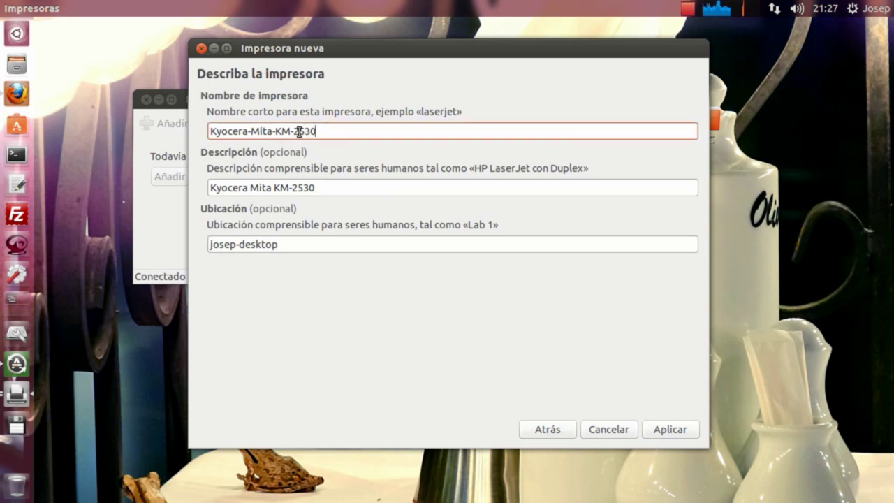
{"action": "left_click_drag", "start_coordinate": [291, 131], "coordinate": [171, 125]}
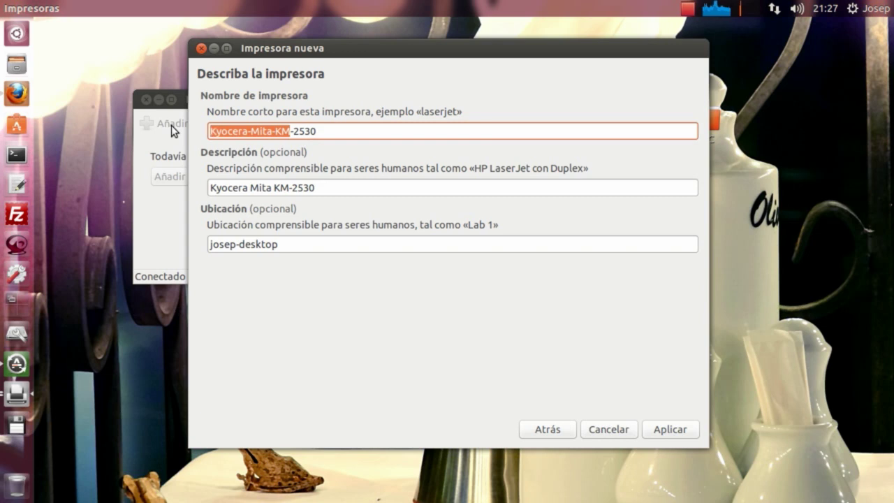
{"action": "type", "text": "d-Cop"}
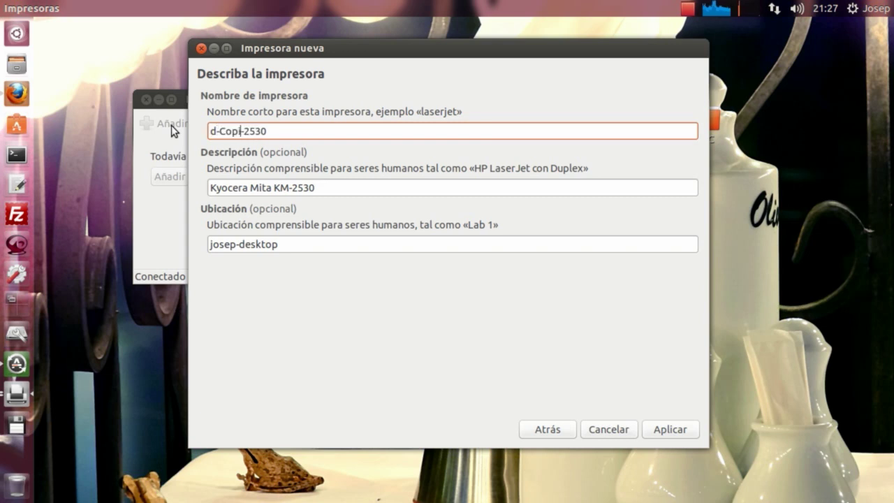
{"action": "type", "text": "ia-25"}
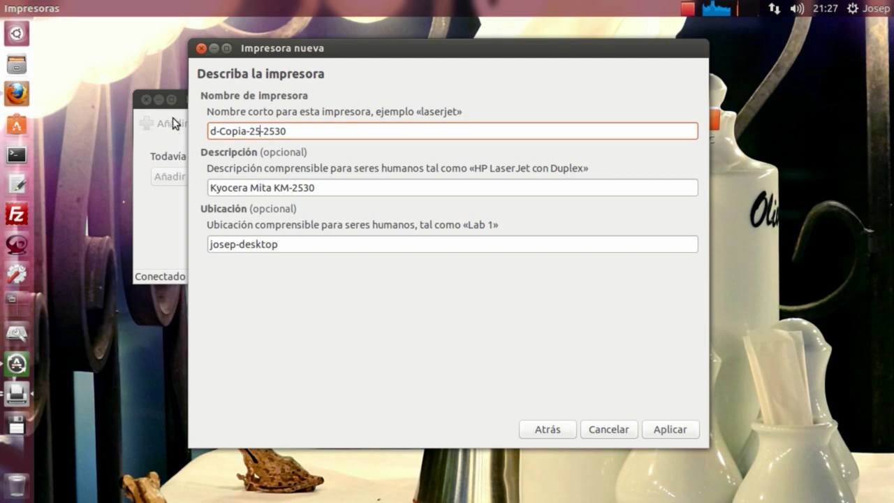
{"action": "left_click_drag", "start_coordinate": [259, 139], "coordinate": [318, 140]}
{"action": "key", "text": "BackSpace"}
{"action": "key", "text": "Left"}
{"action": "key", "text": "Left"}
{"action": "key", "text": "Left"}
{"action": "key", "text": "Left"}
{"action": "key", "text": "Left"}
{"action": "key", "text": "Left"}
{"action": "key", "text": "Left"}
{"action": "key", "text": "Left"}
{"action": "key", "text": "Left"}
{"action": "key", "text": "Left"}
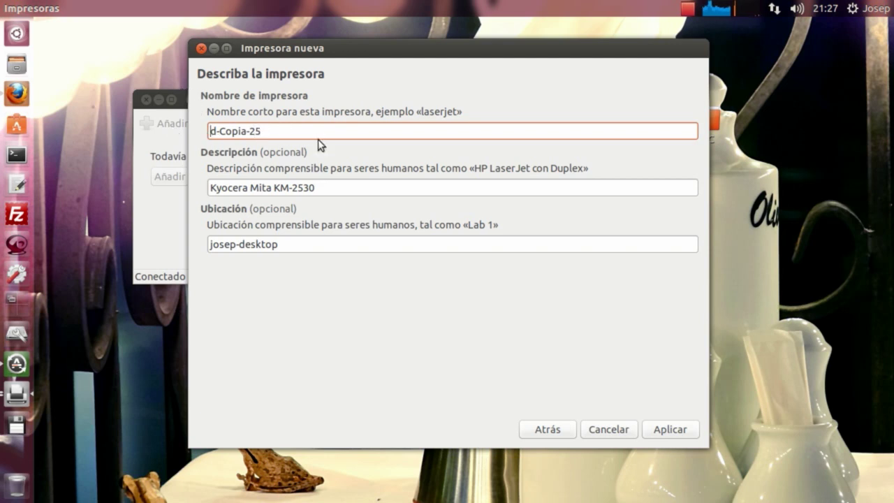
{"action": "type", "text": "Olivet"}
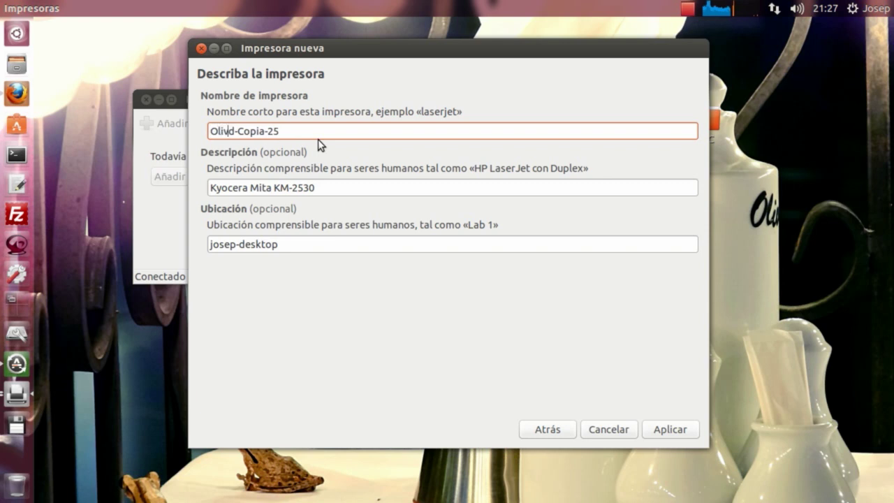
{"action": "type", "text": "ti"}
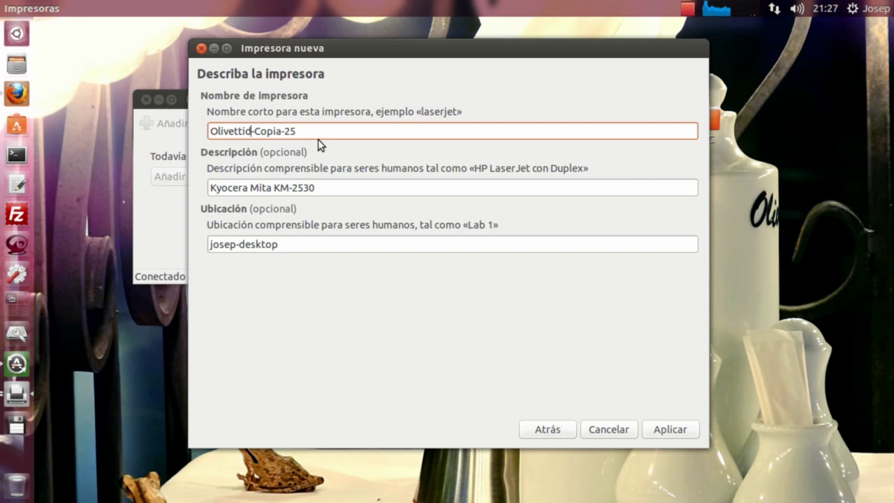
{"action": "key", "text": "Delete"}
{"action": "key", "text": "Delete"}
{"action": "key", "text": "Delete"}
{"action": "key", "text": "Delete"}
{"action": "key", "text": "Delete"}
{"action": "key", "text": "Delete"}
{"action": "key", "text": "Delete"}
{"action": "key", "text": "Delete"}
{"action": "key", "text": "Delete"}
{"action": "key", "text": "Delete"}
{"action": "type", "text": "-d-Co"}
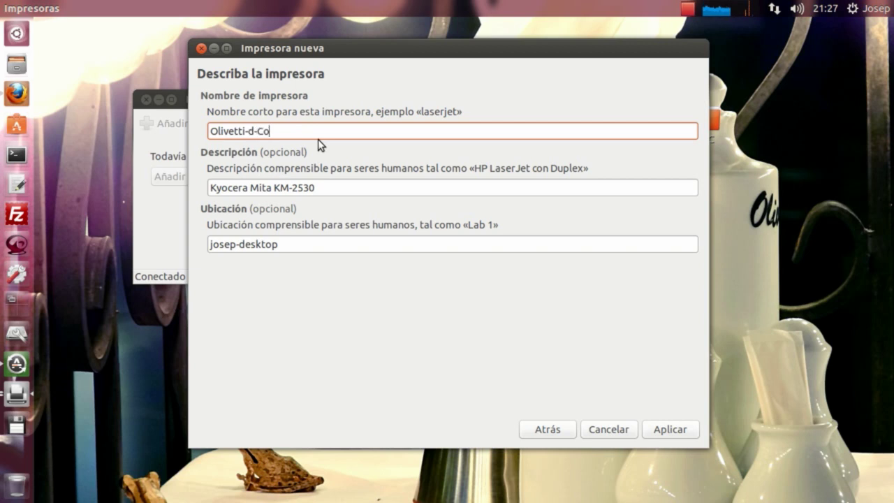
{"action": "type", "text": "pia-26"}
- Replace the printer description with a copy of the printer name, Olivetti-d-Copia-25
{"action": "left_click_drag", "start_coordinate": [317, 131], "coordinate": [126, 136]}
{"action": "key", "text": "ctrl+c"}
{"action": "left_click", "coordinate": [353, 187]}
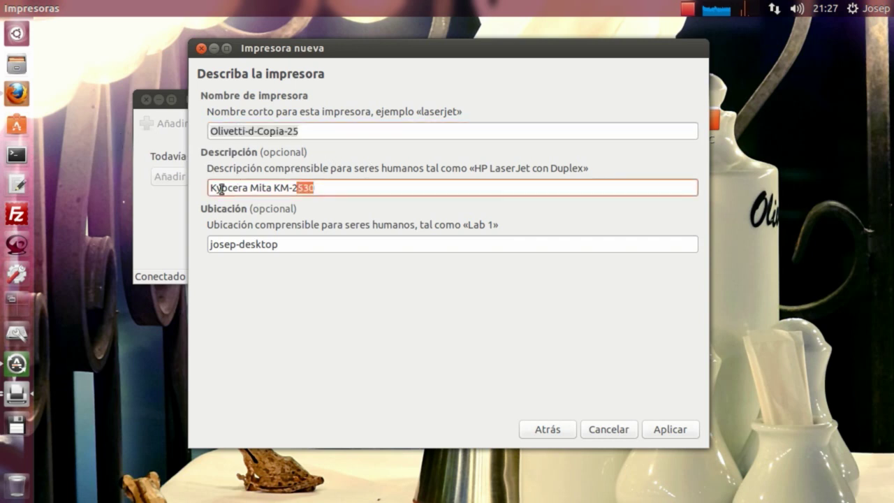
{"action": "left_click_drag", "start_coordinate": [343, 189], "coordinate": [169, 190]}
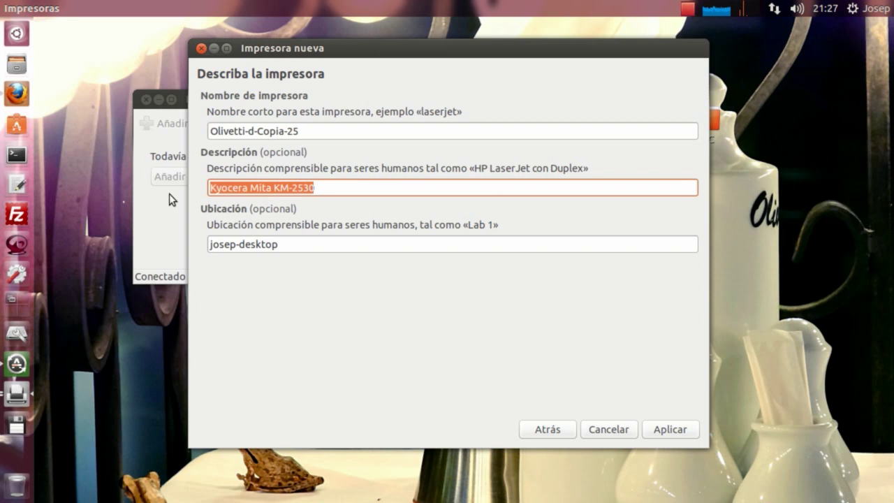
{"action": "key", "text": "ctrl+v"}
- Keep the suggested location, apply the new printer setup without printing a test page, and select the added printer
{"action": "left_click", "coordinate": [310, 245]}
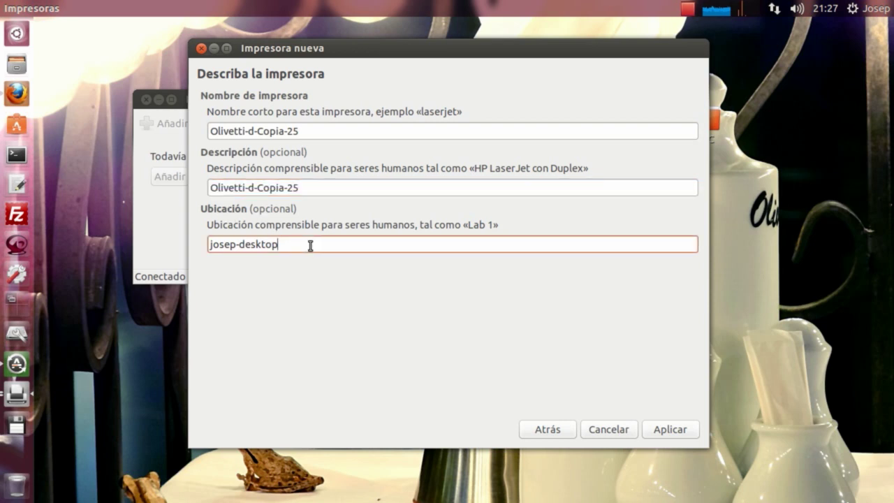
{"action": "left_click_drag", "start_coordinate": [310, 245], "coordinate": [219, 246]}
{"action": "left_click", "coordinate": [265, 246]}
{"action": "left_click", "coordinate": [669, 427]}
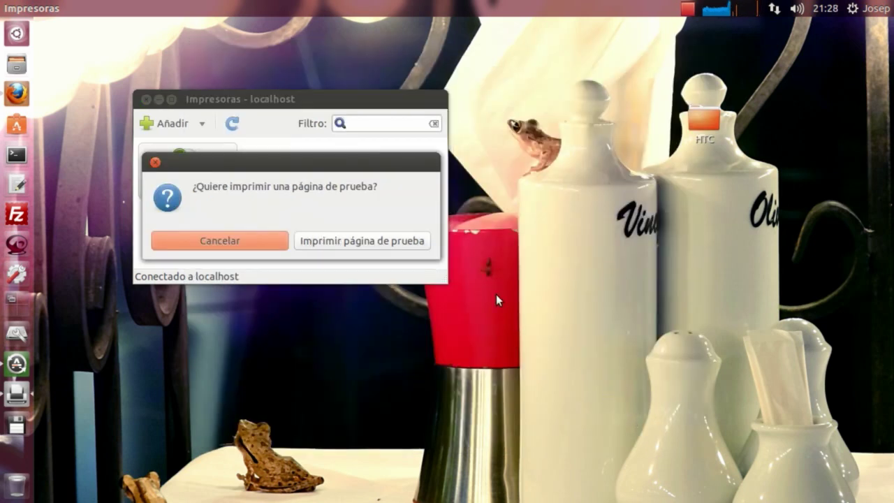
{"action": "left_click", "coordinate": [231, 239]}
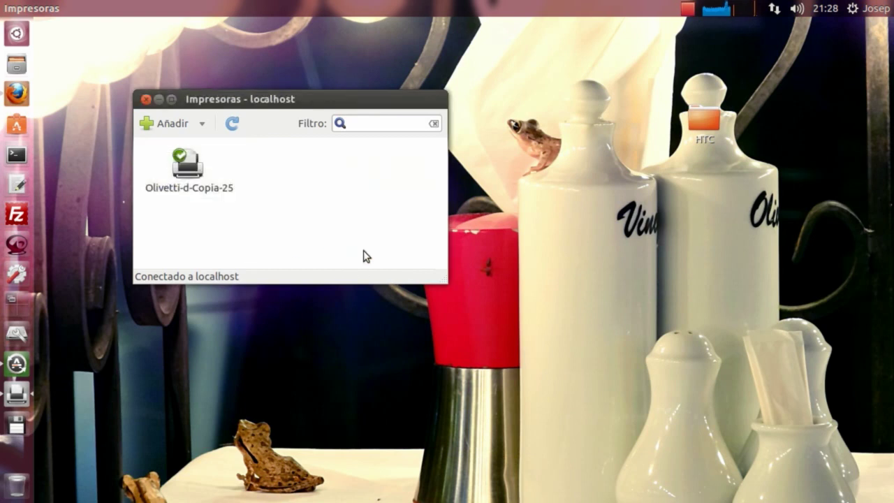
{"action": "left_click", "coordinate": [186, 168]}
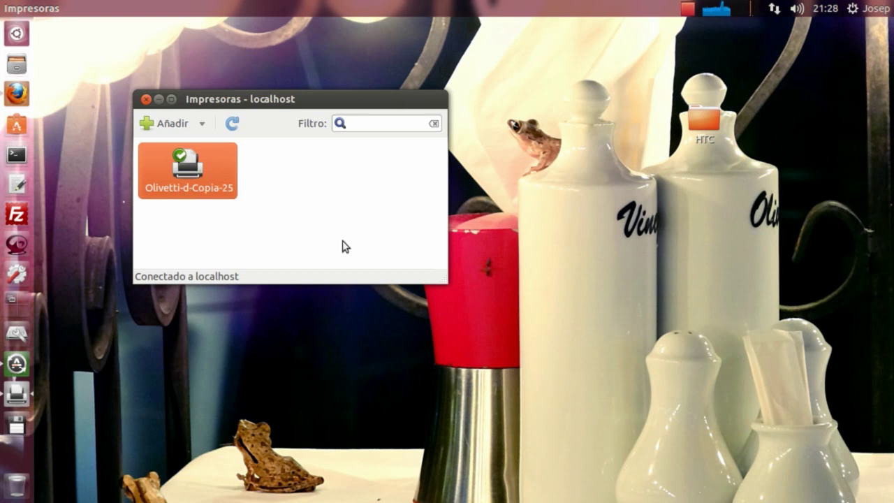
- Switch to Firefox and look up the equivalent models for the Olivetti Lexikon D-COPIA 200 MF in the Cross Reference Tool
{"action": "left_click", "coordinate": [18, 94]}
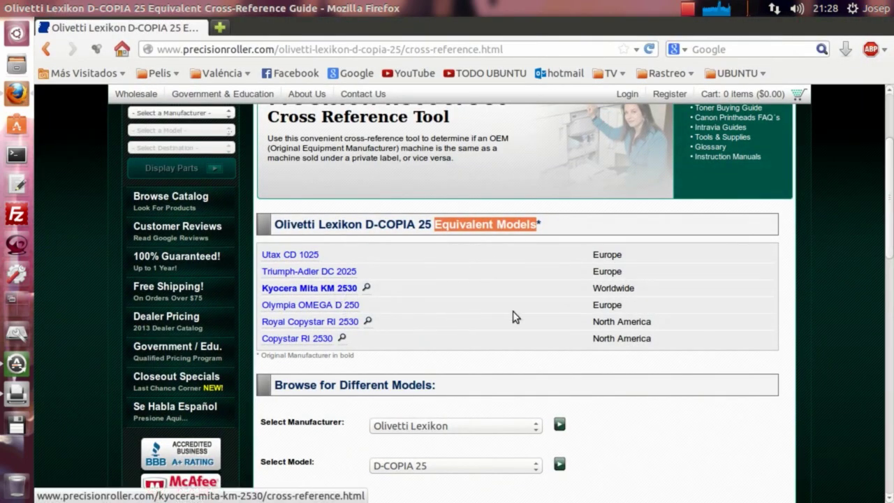
{"action": "scroll", "coordinate": [566, 301], "scroll_direction": "down", "scroll_amount": 6}
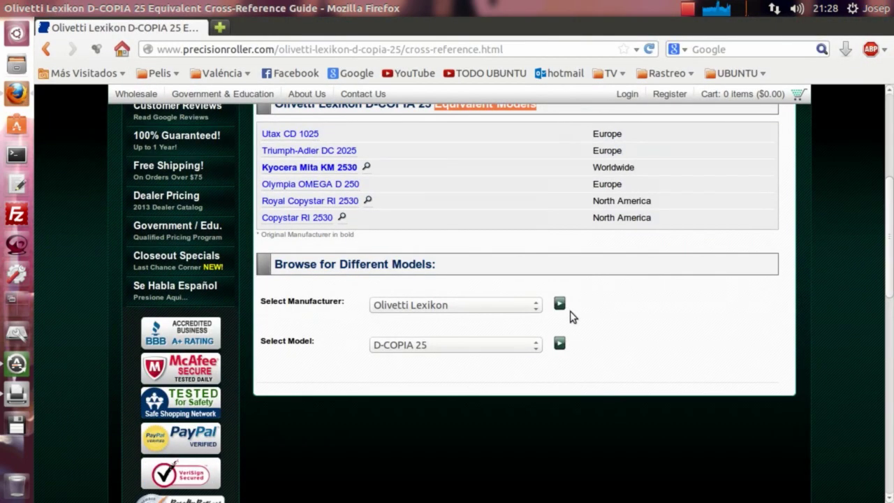
{"action": "left_click", "coordinate": [535, 227]}
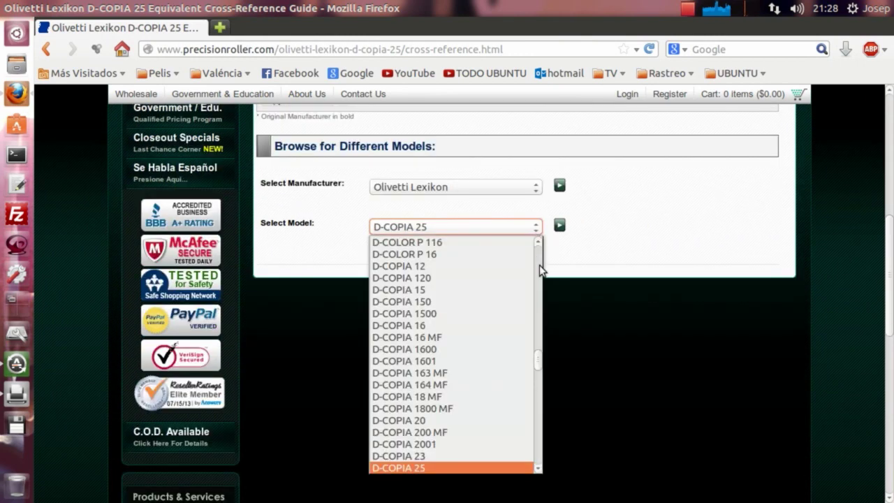
{"action": "left_click", "coordinate": [438, 433]}
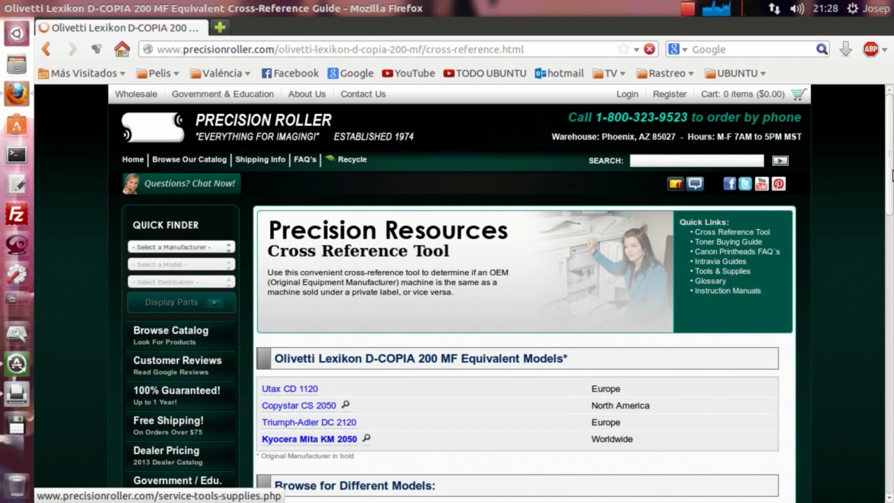
{"action": "scroll", "coordinate": [892, 192], "scroll_direction": "down", "scroll_amount": 4}
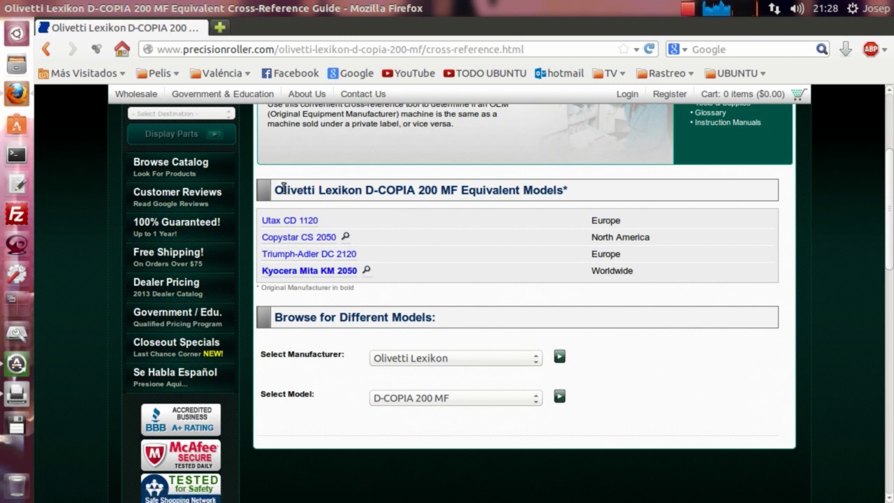
{"action": "left_click_drag", "start_coordinate": [278, 190], "coordinate": [529, 196]}
{"action": "left_click", "coordinate": [528, 195]}
- Switch to the printers window and start adding a new printer connected to the LPT #1 port
{"action": "left_click", "coordinate": [22, 8]}
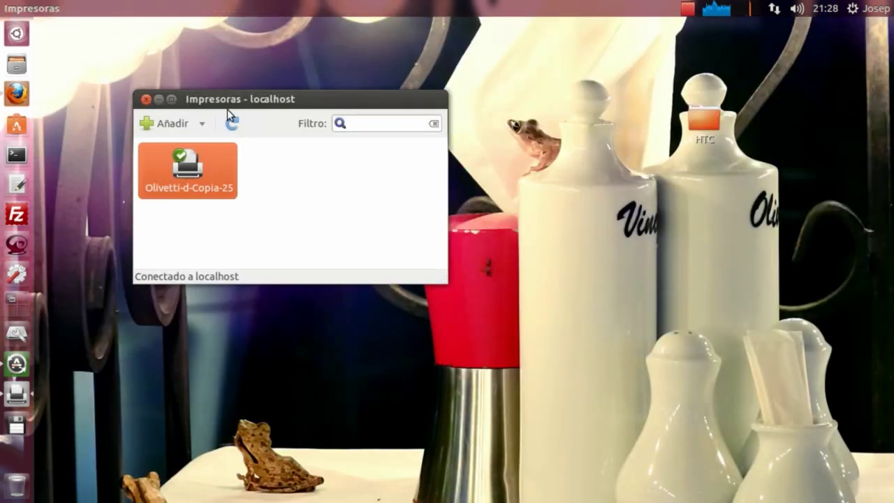
{"action": "left_click", "coordinate": [203, 123]}
{"action": "left_click", "coordinate": [199, 147]}
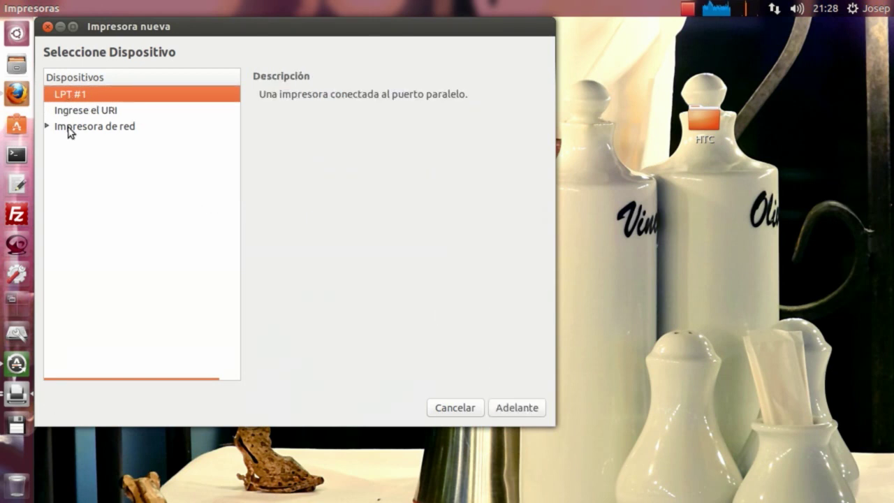
{"action": "left_click", "coordinate": [526, 412]}
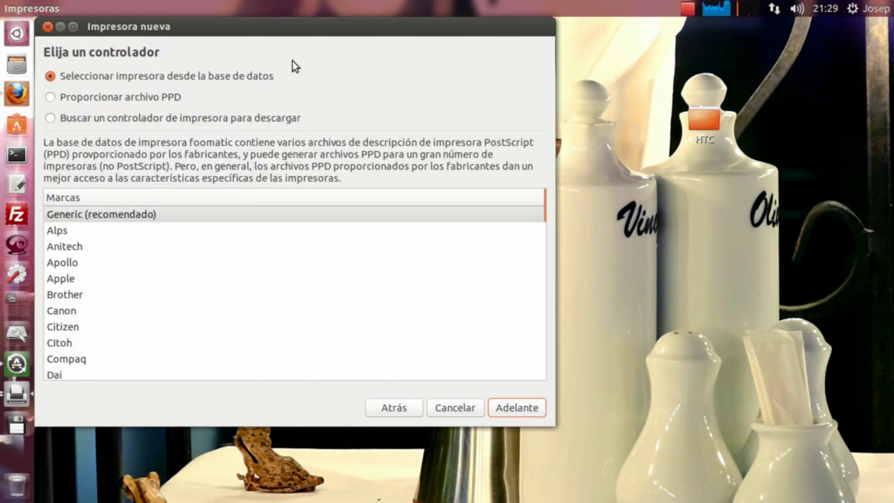
- Choose Kyocera Mita as the printer make from the driver database and continue to its models
{"action": "left_click_drag", "start_coordinate": [305, 35], "coordinate": [363, 38]}
{"action": "scroll", "coordinate": [322, 250], "scroll_direction": "down", "scroll_amount": 5}
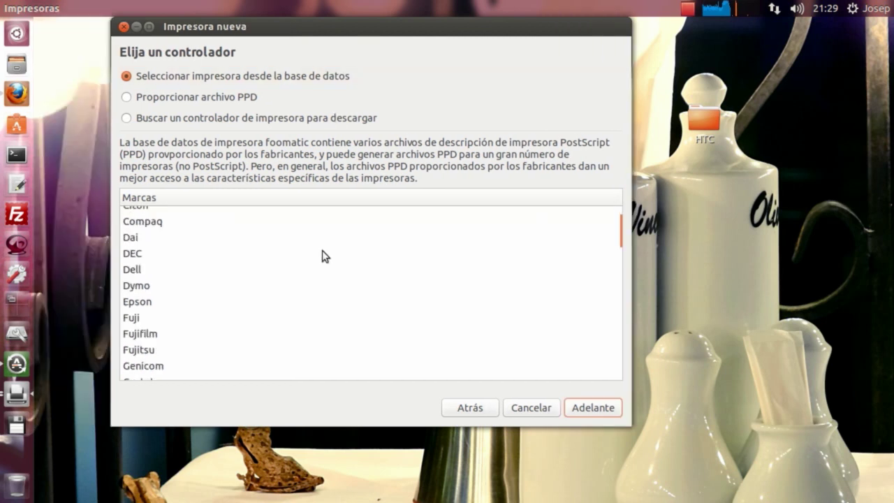
{"action": "scroll", "coordinate": [322, 253], "scroll_direction": "down", "scroll_amount": 3}
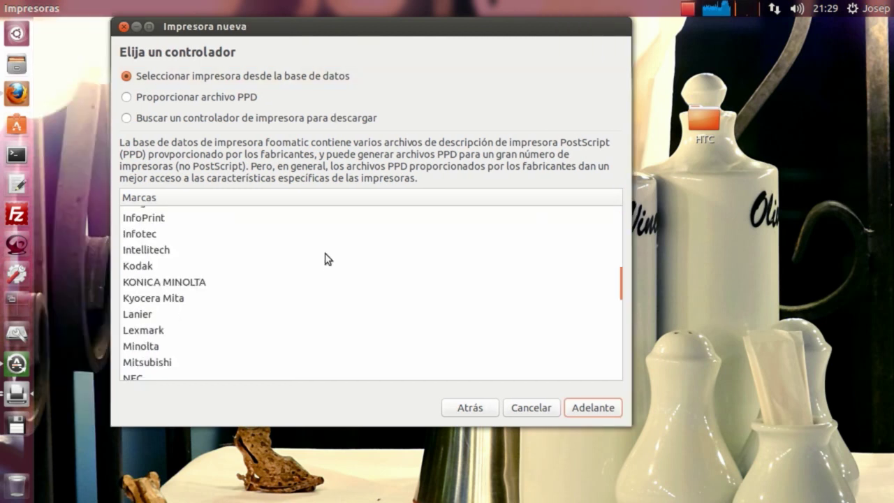
{"action": "left_click", "coordinate": [188, 297]}
{"action": "left_click", "coordinate": [584, 412]}
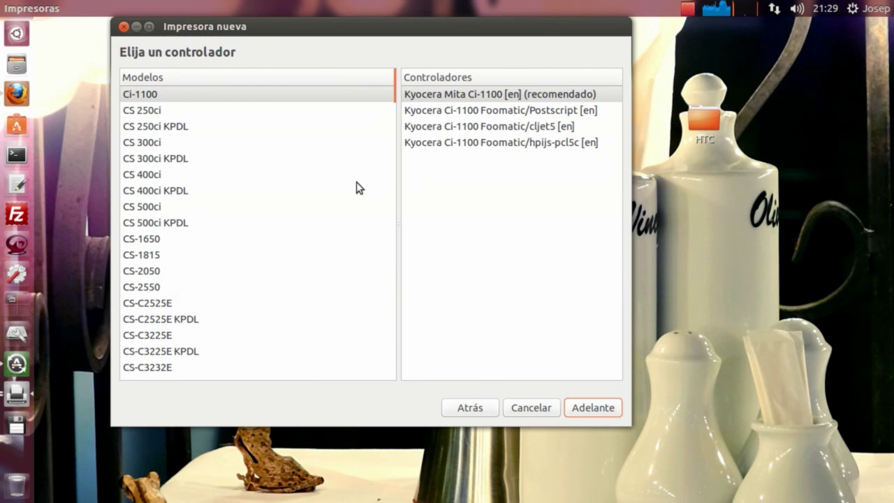
- Check the equivalent model in Firefox, choose KM-2050 with the recommended Kyocera Mita driver, and keep the default installable options
{"action": "left_click", "coordinate": [17, 92]}
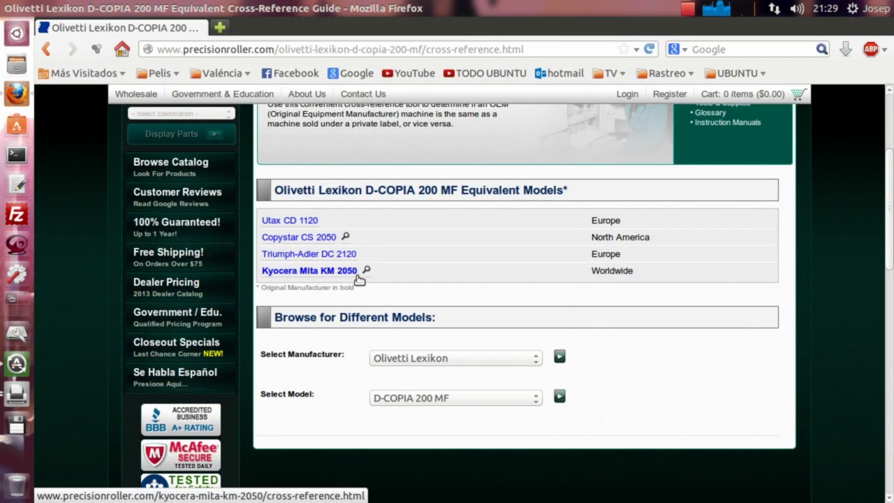
{"action": "left_click", "coordinate": [21, 8]}
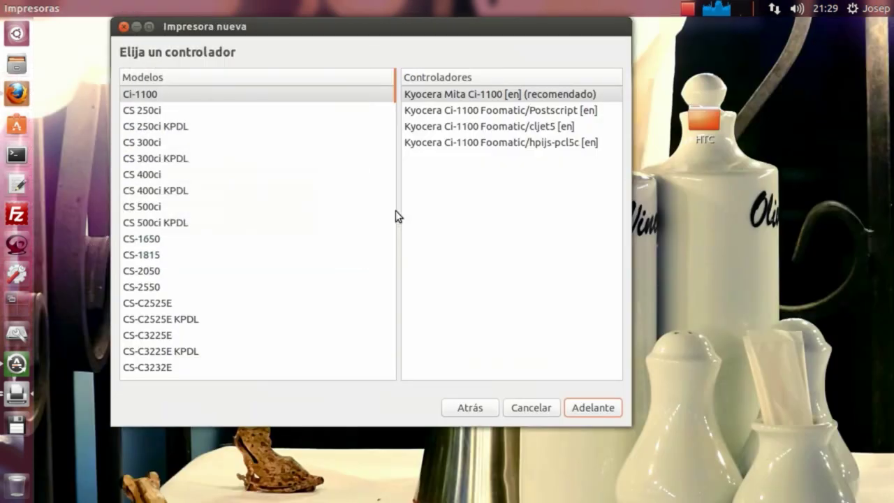
{"action": "left_click_drag", "start_coordinate": [405, 92], "coordinate": [418, 295]}
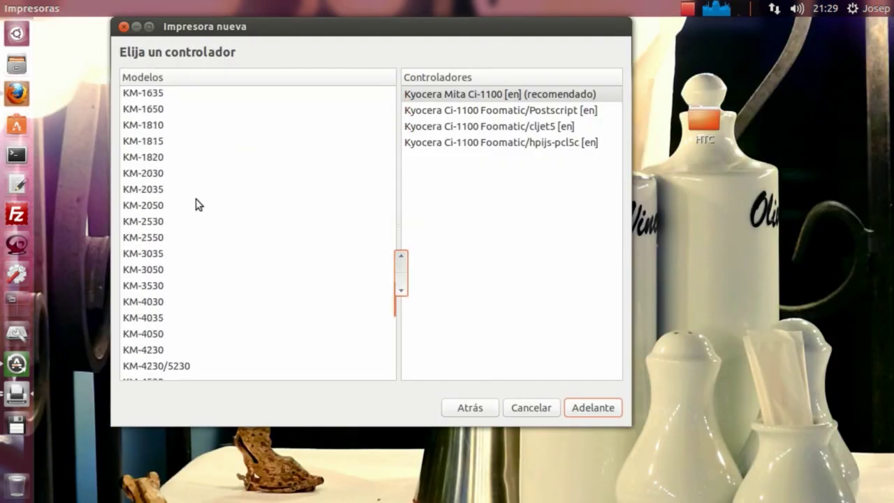
{"action": "left_click", "coordinate": [154, 206]}
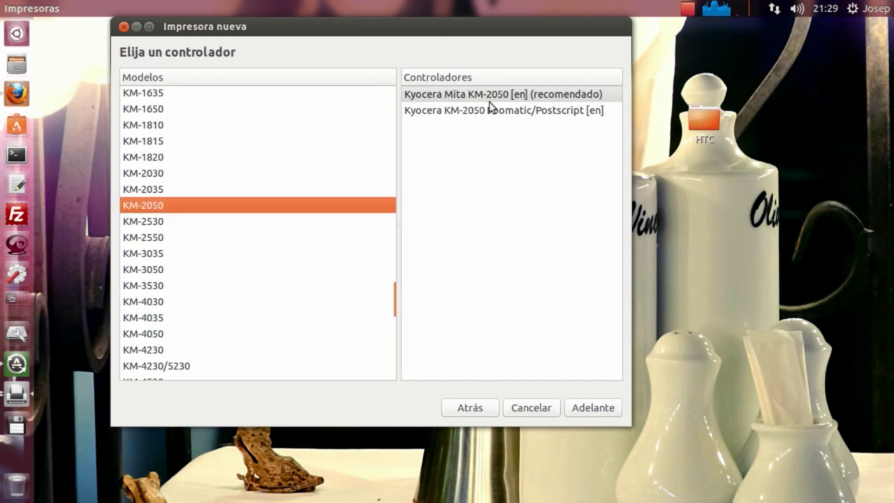
{"action": "left_click", "coordinate": [531, 96]}
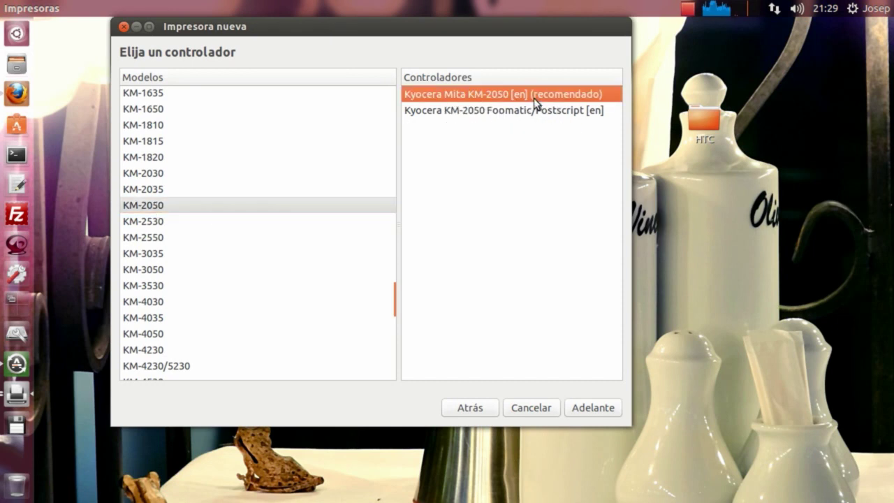
{"action": "left_click", "coordinate": [595, 410]}
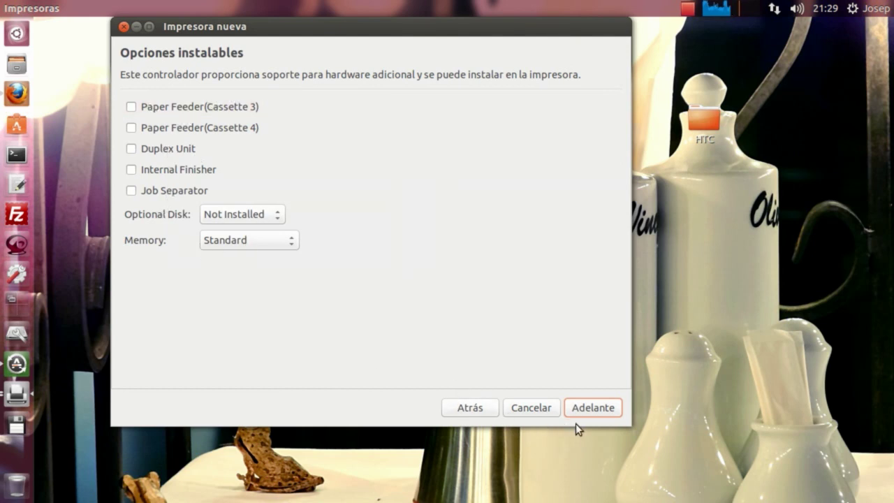
{"action": "left_click", "coordinate": [594, 407]}
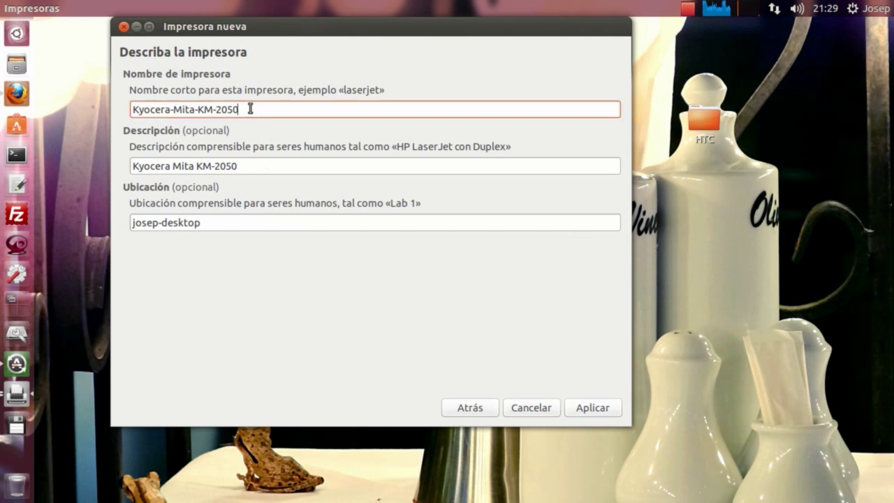
- Replace the suggested printer name with Olivetti-d-Copia-200MF
{"action": "left_click_drag", "start_coordinate": [250, 109], "coordinate": [91, 108]}
{"action": "key", "text": "ctrl+v"}
{"action": "key", "text": "BackSpace"}
{"action": "key", "text": "BackSpace"}
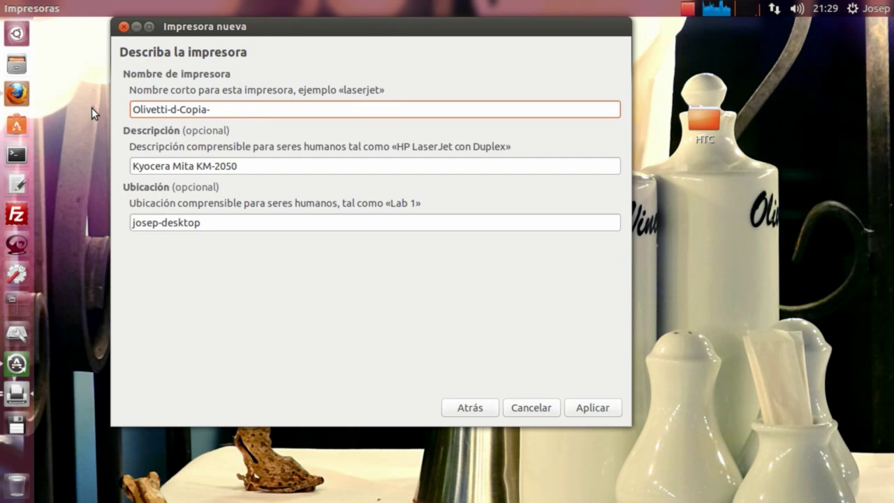
{"action": "type", "text": "200MF"}
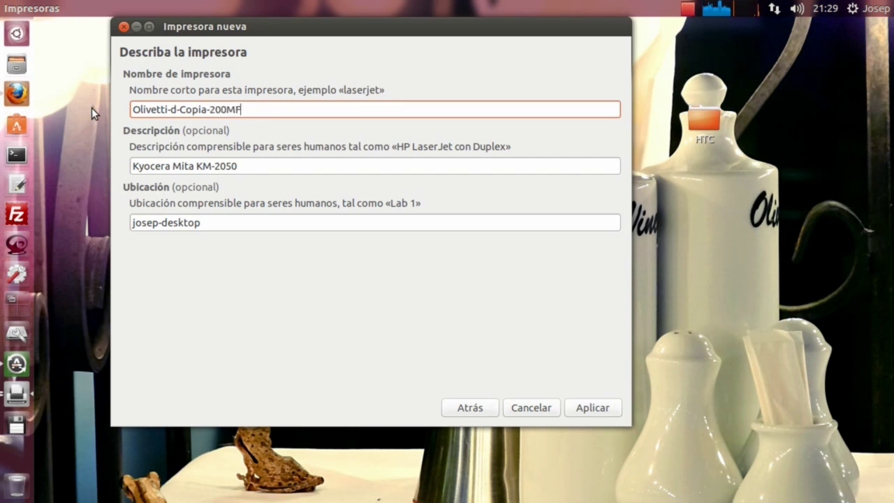
- Replace the printer description with a copy of the printer name, Olivetti-d-Copia-200MF
{"action": "left_click_drag", "start_coordinate": [267, 111], "coordinate": [68, 107]}
{"action": "key", "text": "ctrl+c"}
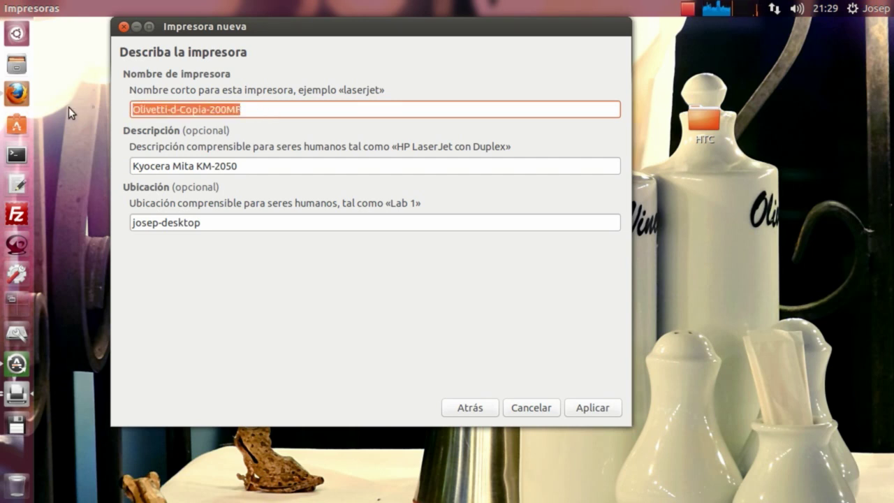
{"action": "key", "text": "Tab"}
{"action": "left_click_drag", "start_coordinate": [238, 168], "coordinate": [82, 174]}
{"action": "key", "text": "Right"}
{"action": "key", "text": "BackSpace"}
{"action": "key", "text": "BackSpace"}
{"action": "key", "text": "BackSpace"}
{"action": "key", "text": "BackSpace"}
{"action": "key", "text": "BackSpace"}
{"action": "key", "text": "BackSpace"}
{"action": "key", "text": "BackSpace"}
{"action": "key", "text": "BackSpace"}
{"action": "key", "text": "BackSpace"}
{"action": "key", "text": "BackSpace"}
{"action": "key", "text": "BackSpace"}
{"action": "key", "text": "BackSpace"}
{"action": "key", "text": "BackSpace"}
{"action": "key", "text": "BackSpace"}
{"action": "key", "text": "BackSpace"}
{"action": "key", "text": "BackSpace"}
{"action": "key", "text": "BackSpace"}
{"action": "key", "text": "BackSpace"}
{"action": "key", "text": "BackSpace"}
{"action": "key", "text": "BackSpace"}
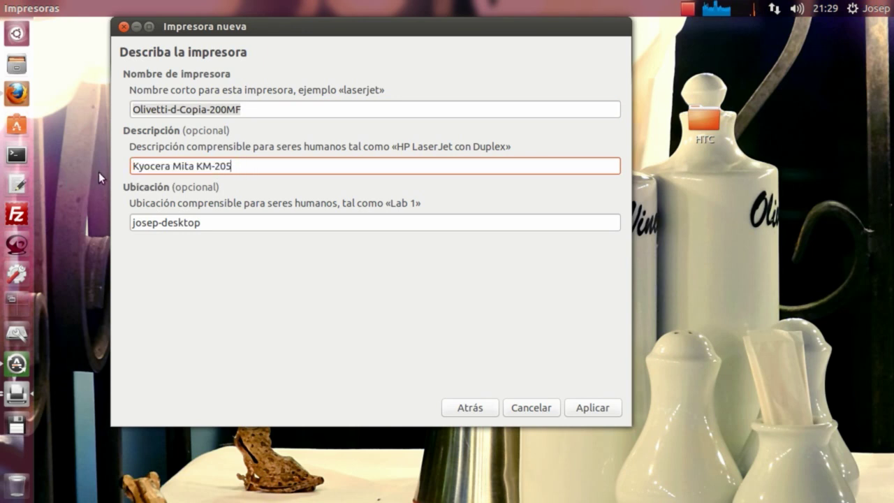
{"action": "key", "text": "ctrl+v"}
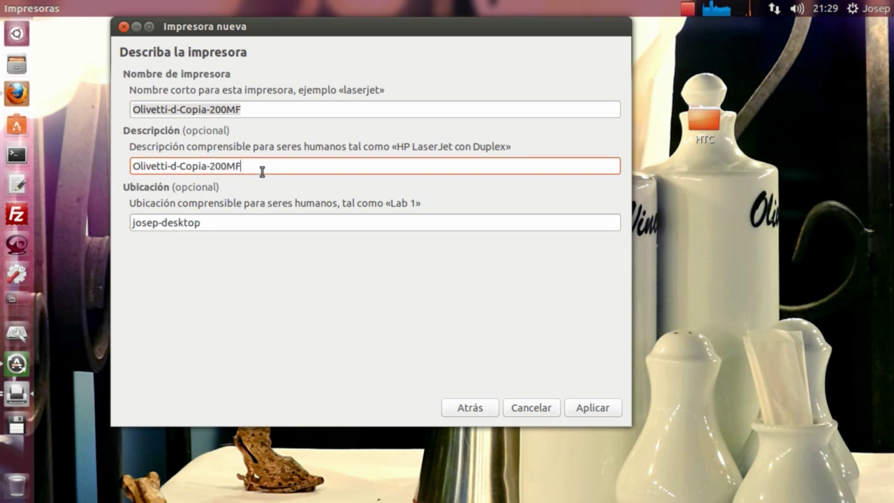
- Keep the suggested location and apply the new printer setup without printing a test page
{"action": "left_click", "coordinate": [457, 222]}
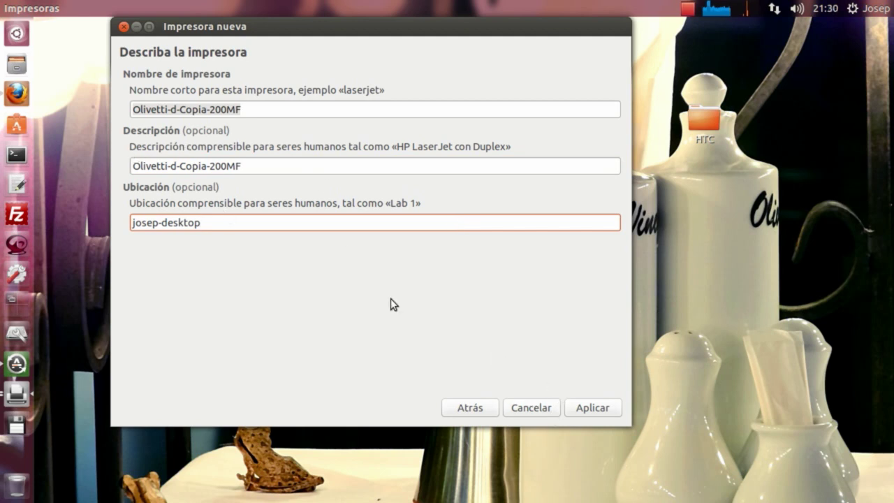
{"action": "left_click", "coordinate": [592, 407]}
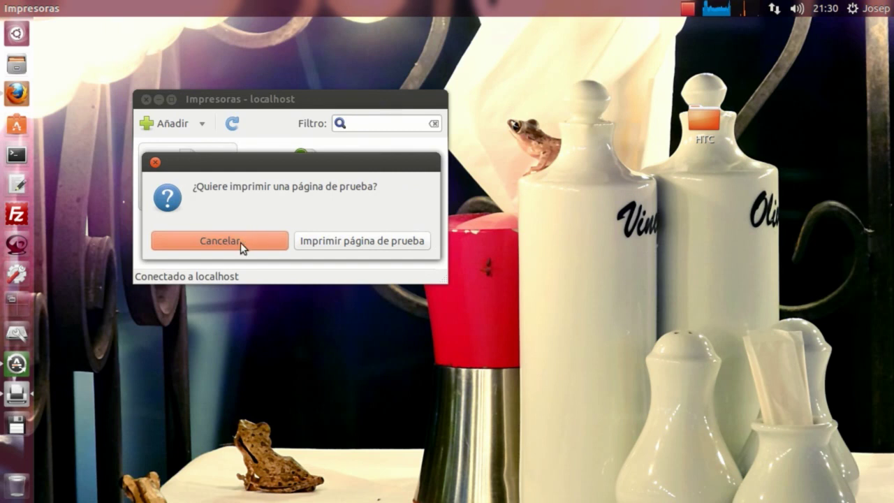
{"action": "left_click", "coordinate": [214, 240]}
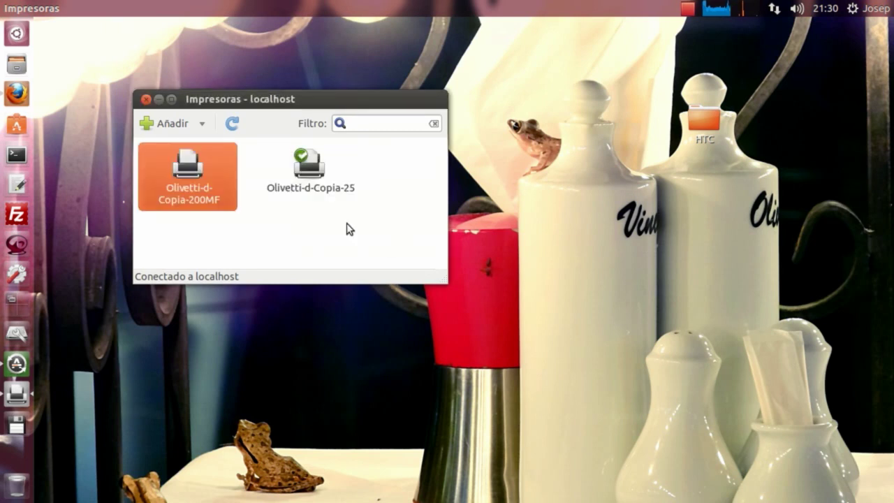
- Check the Olivetti-d-Copia-200MF and Olivetti-d-Copia-25 entries in the printer list, leaving neither selected
{"action": "left_click", "coordinate": [234, 217]}
{"action": "left_click", "coordinate": [189, 168]}
{"action": "left_click", "coordinate": [320, 172]}
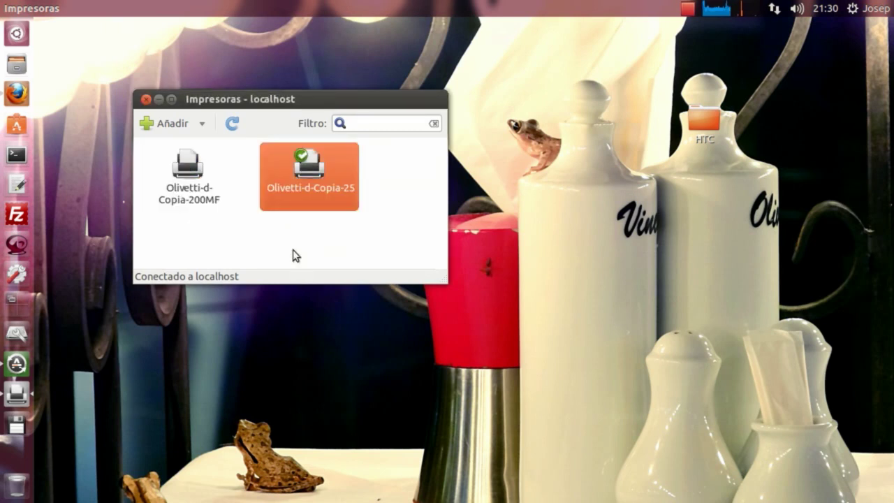
{"action": "left_click", "coordinate": [292, 249]}
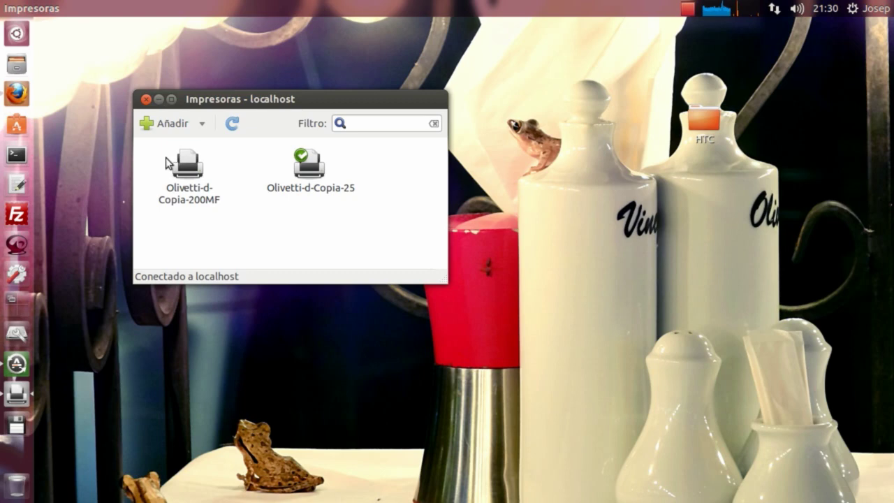
- Review the Kyocera Mita equivalent of the D-COPIA 200 MF in Firefox and return to the desktop with the printers window
{"action": "left_click", "coordinate": [17, 93]}
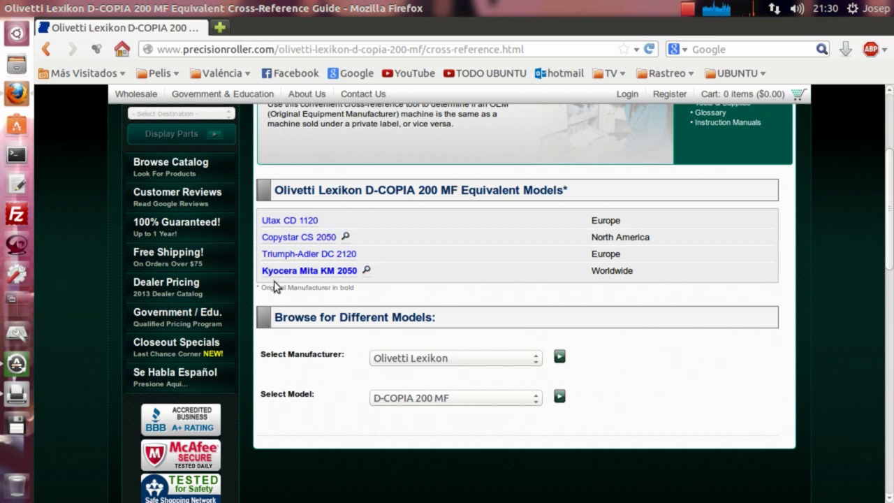
{"action": "left_click_drag", "start_coordinate": [262, 272], "coordinate": [360, 274]}
{"action": "left_click", "coordinate": [22, 9]}
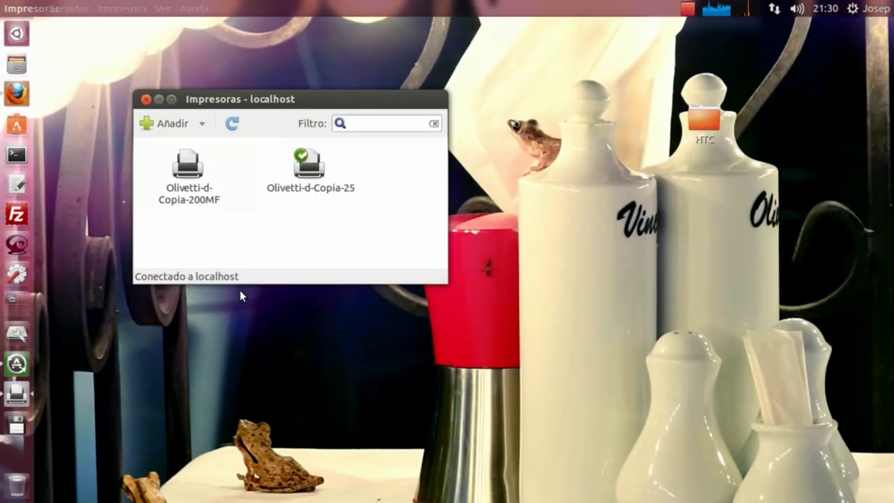
{"action": "left_click", "coordinate": [426, 415]}
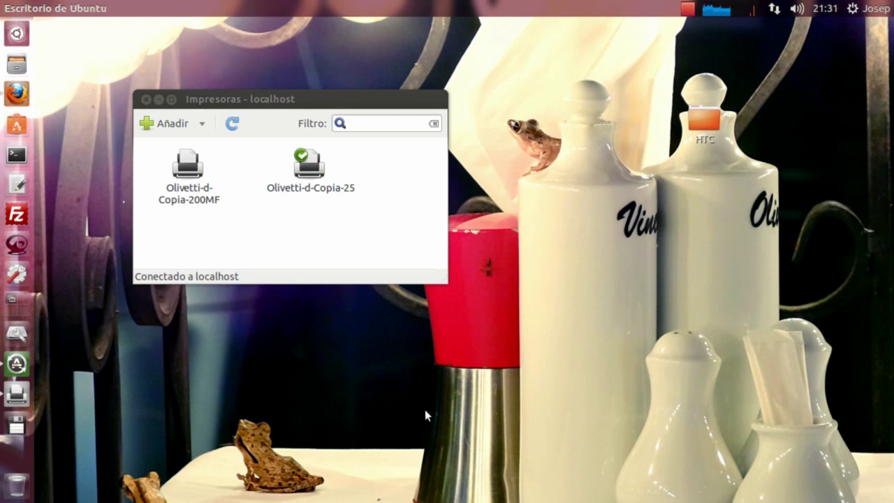
- Switch to Firefox, highlight the precisionroller.com domain in the address, and return to the Cross Reference Tool's manufacturer selection
{"action": "left_click", "coordinate": [17, 93]}
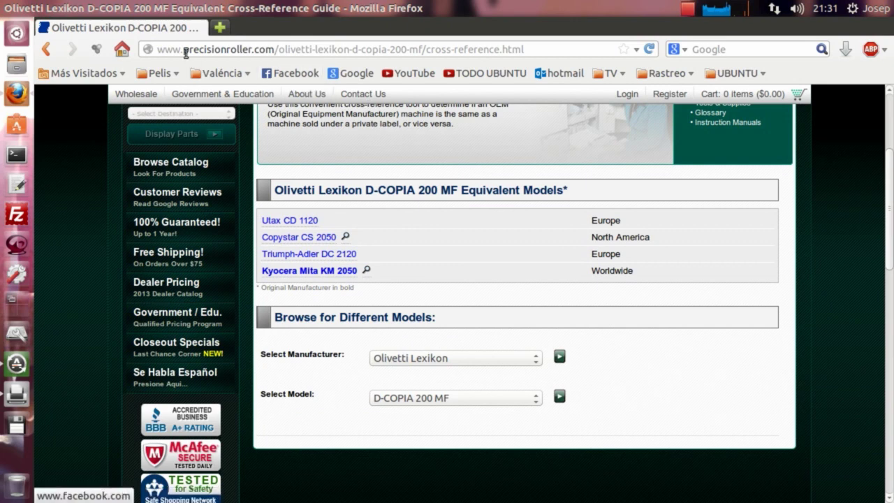
{"action": "left_click_drag", "start_coordinate": [184, 51], "coordinate": [274, 51]}
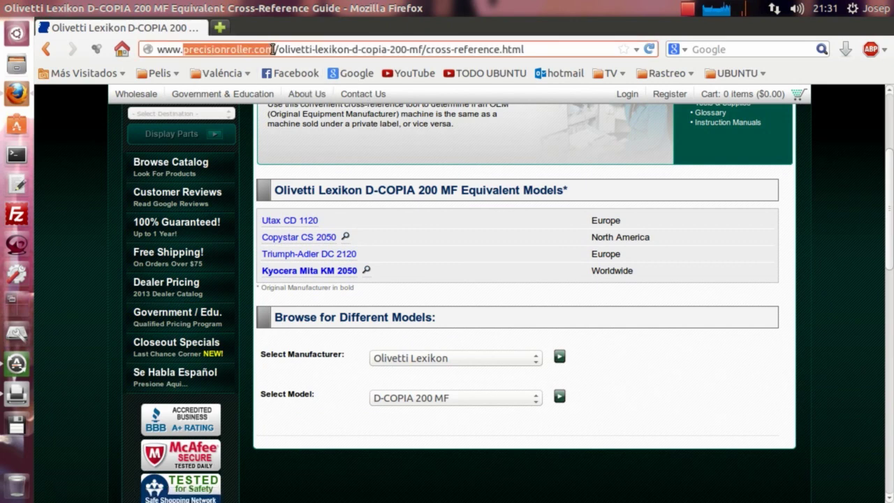
{"action": "scroll", "coordinate": [889, 288], "scroll_direction": "down", "scroll_amount": 8}
{"action": "scroll", "coordinate": [888, 288], "scroll_direction": "down", "scroll_amount": 10}
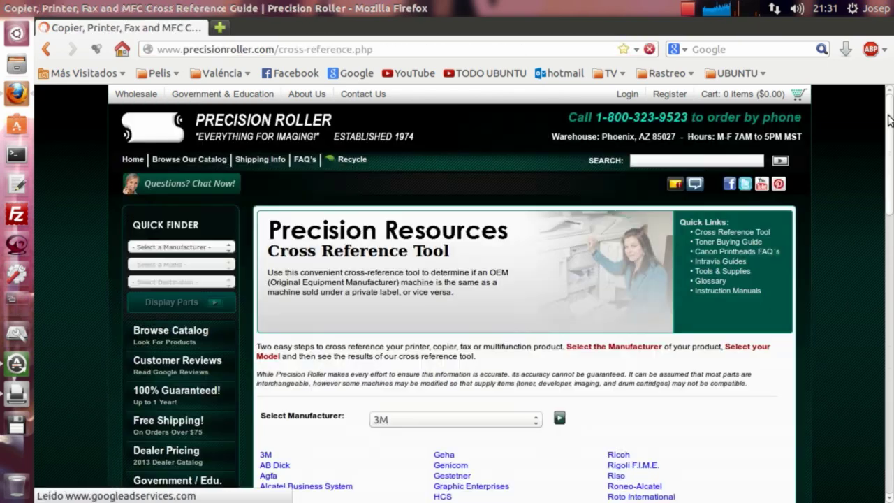
{"action": "scroll", "coordinate": [892, 178], "scroll_direction": "down", "scroll_amount": 4}
{"action": "scroll", "coordinate": [892, 185], "scroll_direction": "down", "scroll_amount": 1}
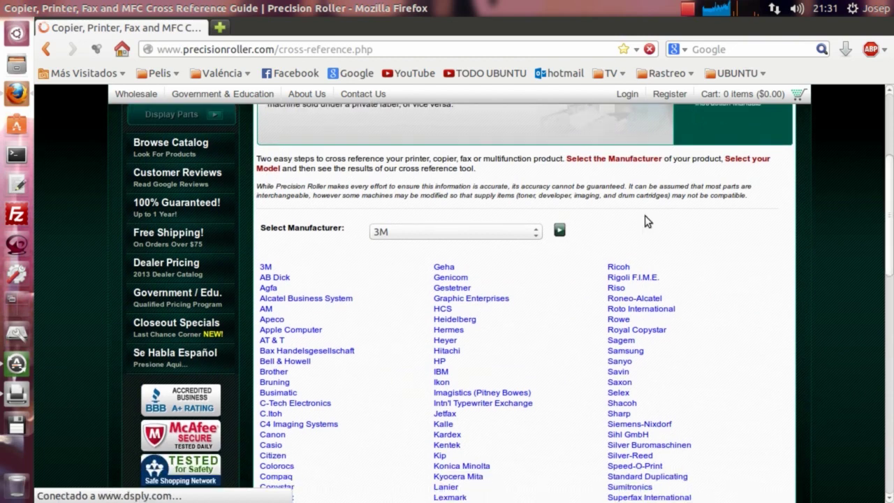
- Look up equivalent models for the Brother CC 5500 in the Cross Reference Tool
{"action": "left_click", "coordinate": [532, 231]}
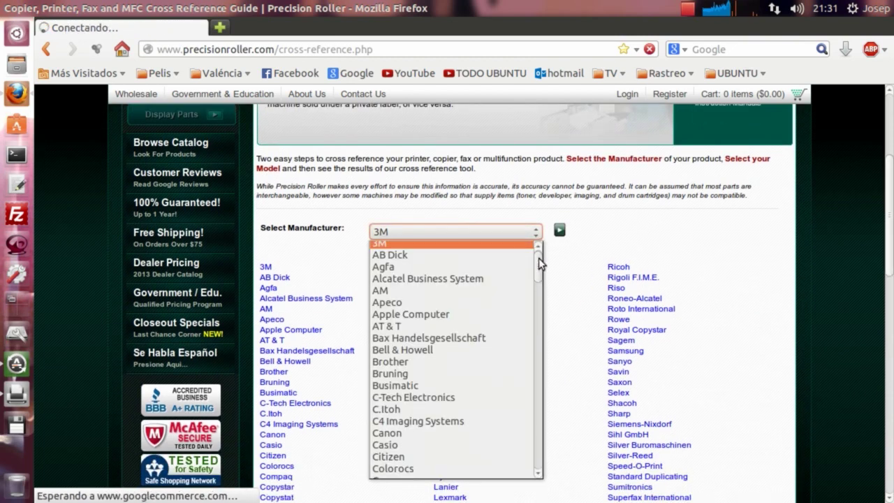
{"action": "left_click_drag", "start_coordinate": [539, 258], "coordinate": [577, 256]}
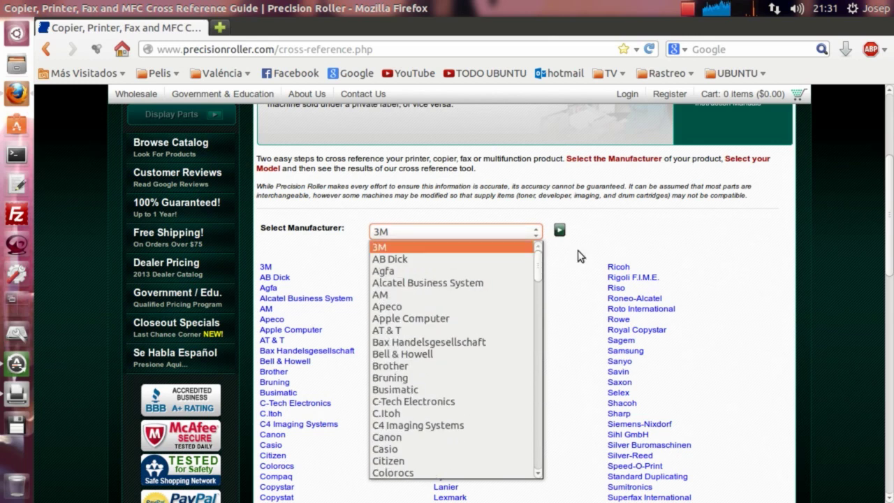
{"action": "left_click", "coordinate": [390, 366]}
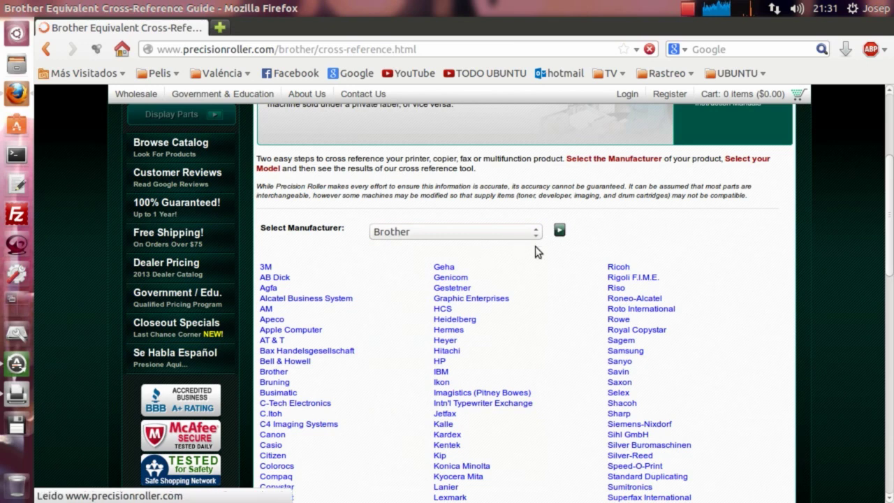
{"action": "scroll", "coordinate": [535, 447], "scroll_direction": "down", "scroll_amount": 4}
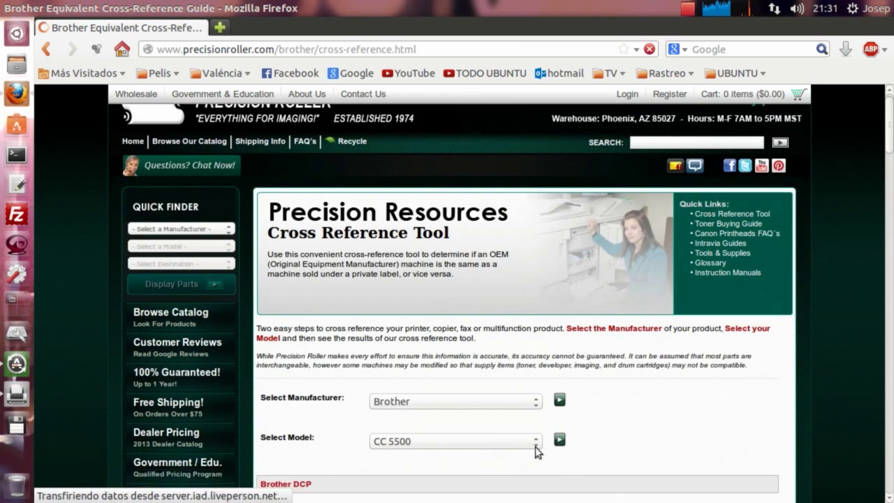
{"action": "left_click", "coordinate": [559, 298]}
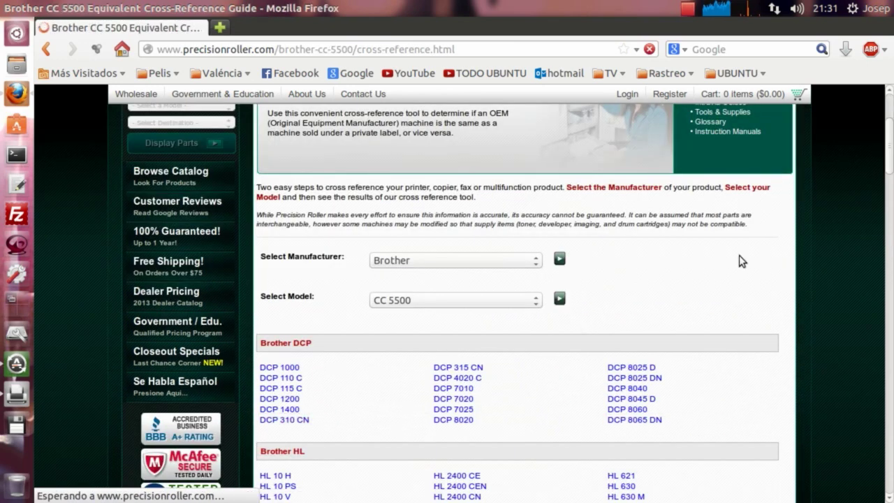
{"action": "scroll", "coordinate": [615, 276], "scroll_direction": "down", "scroll_amount": 3}
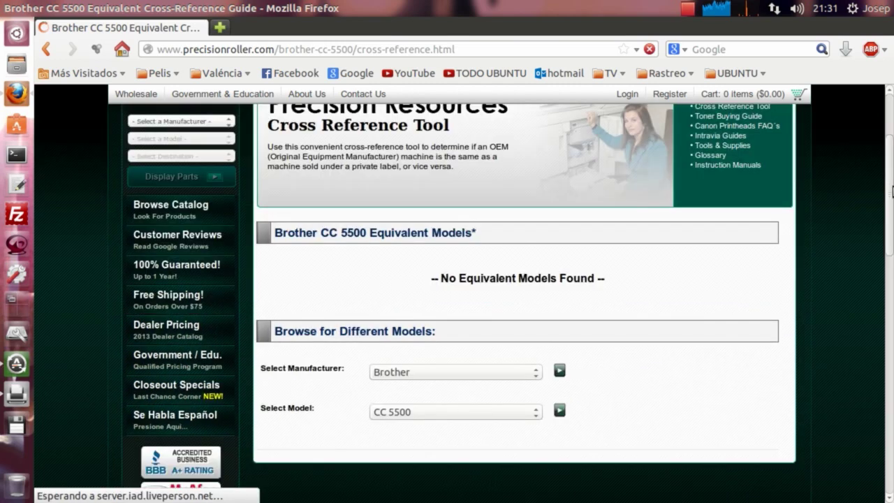
- Highlight the equivalent-models result for the Brother CC 5500 and switch back to the printers window
{"action": "left_click_drag", "start_coordinate": [423, 278], "coordinate": [496, 275]}
{"action": "left_click_drag", "start_coordinate": [614, 278], "coordinate": [625, 278]}
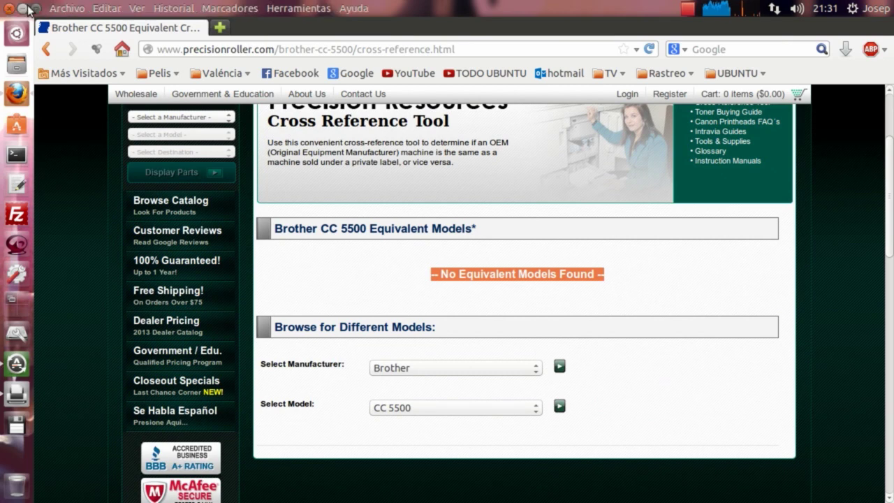
{"action": "left_click", "coordinate": [23, 9]}
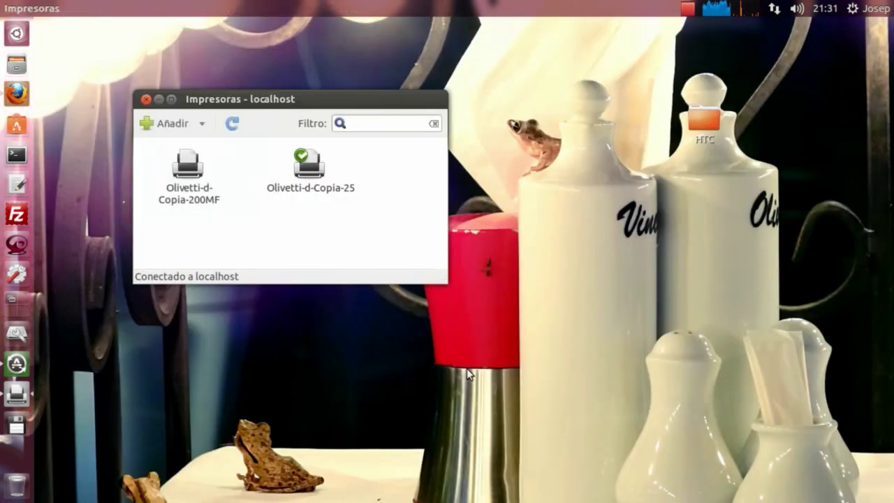